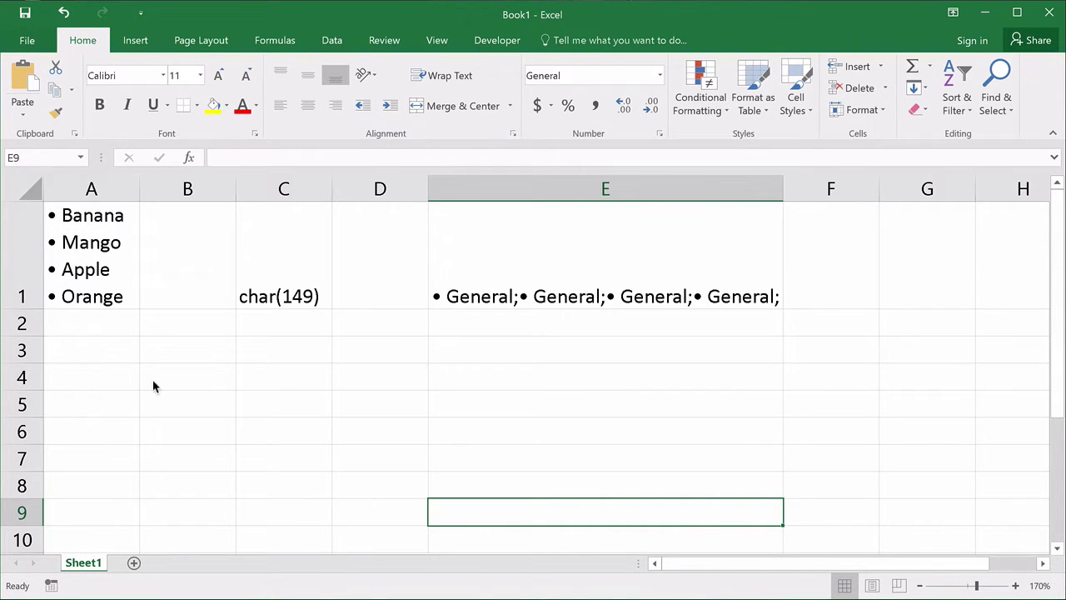
- Check the A1 bulleted example, select A3, and enlarge row 3 and the formula bar
{"action": "left_click", "coordinate": [84, 232]}
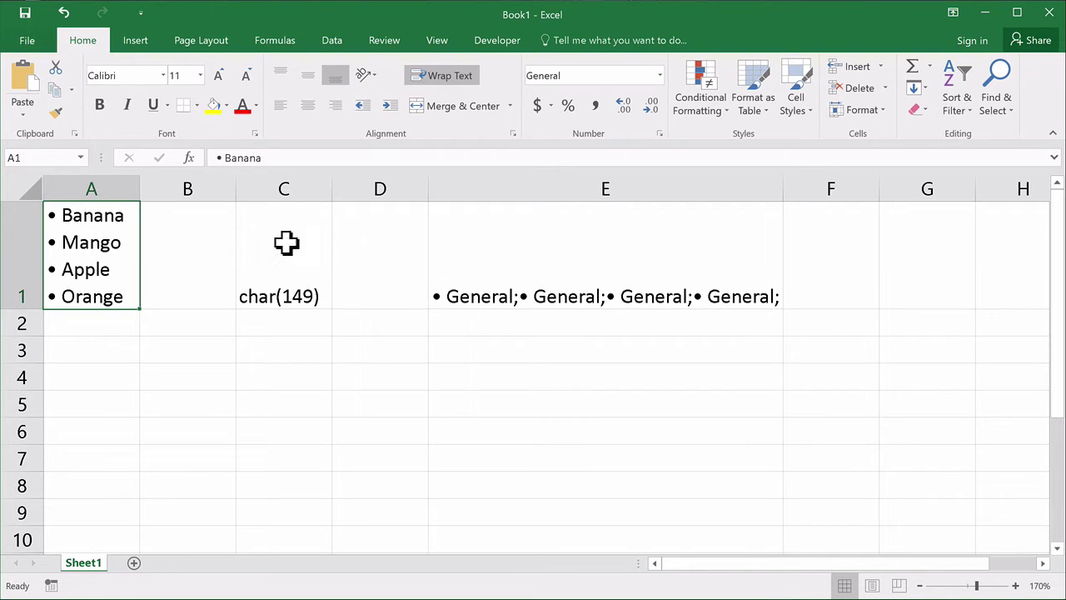
{"action": "left_click", "coordinate": [237, 350]}
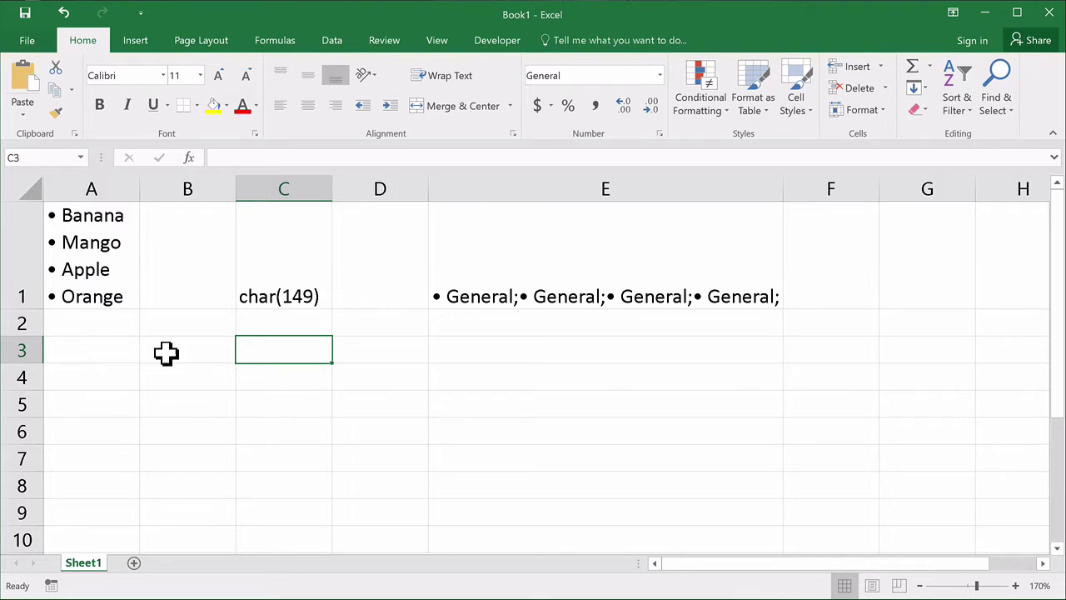
{"action": "left_click", "coordinate": [98, 348]}
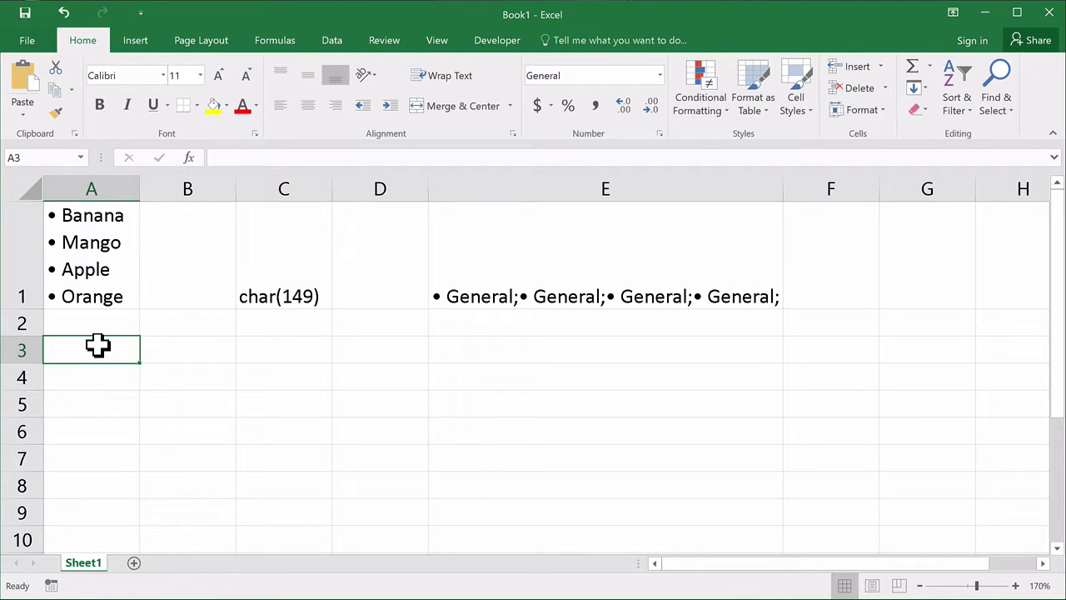
{"action": "left_click_drag", "start_coordinate": [16, 364], "coordinate": [17, 427]}
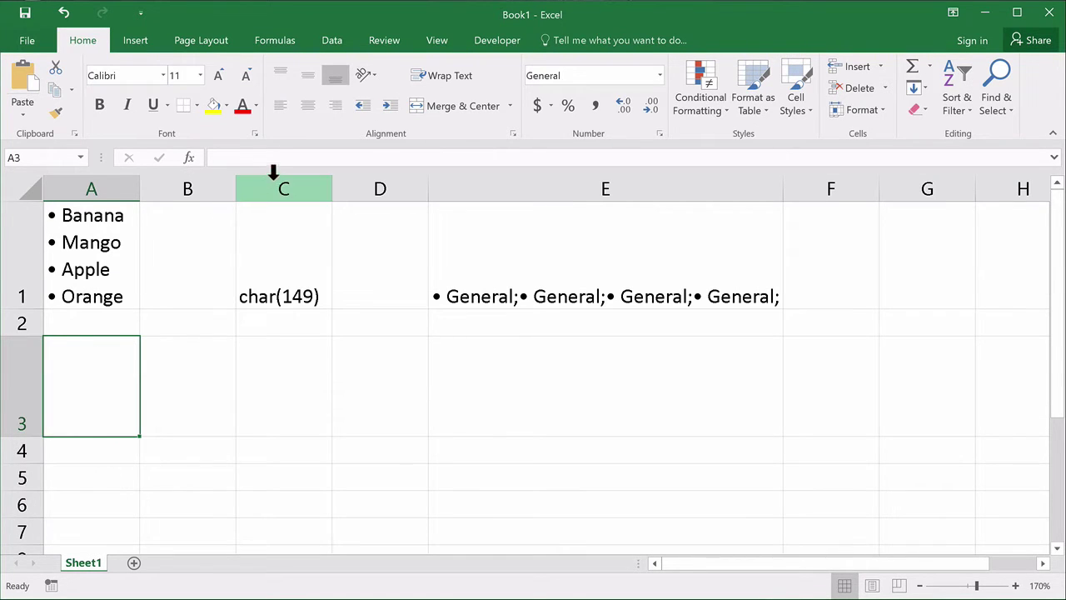
{"action": "left_click_drag", "start_coordinate": [271, 162], "coordinate": [266, 233]}
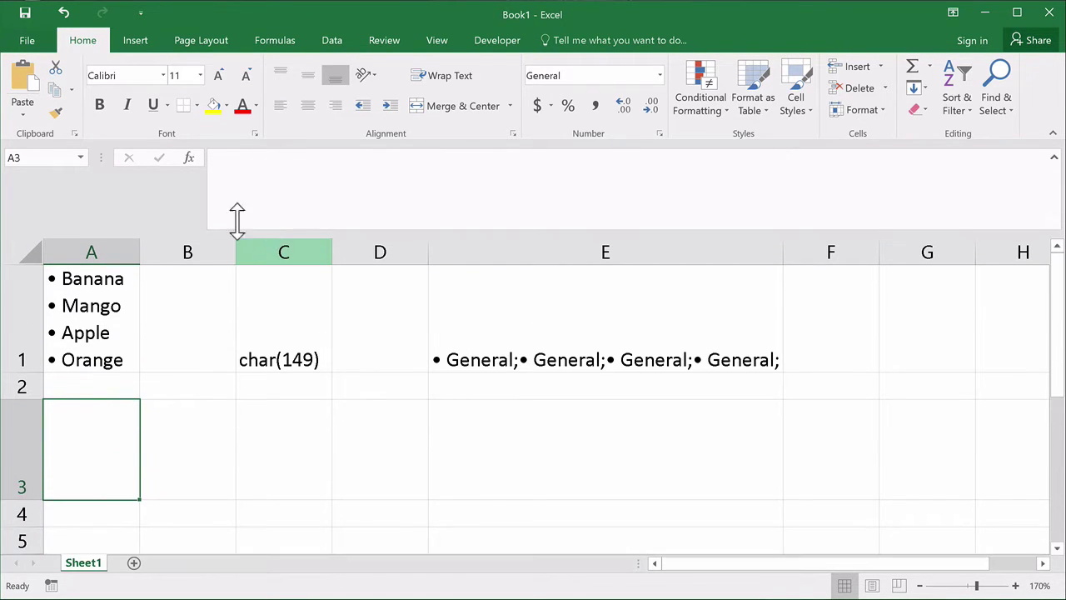
- Enter Banana, Mango, Apple and Orange on four separate lines in cell A3
{"action": "left_click", "coordinate": [233, 160]}
{"action": "type", "text": "B"}
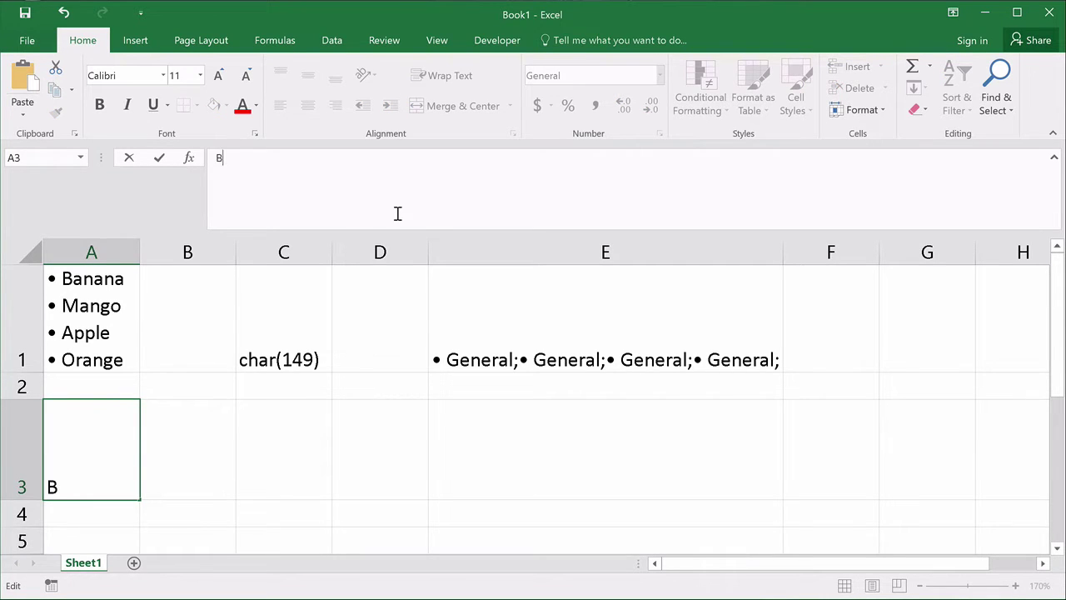
{"action": "type", "text": "anana"}
{"action": "key", "text": "alt+Return"}
{"action": "type", "text": "Mango"}
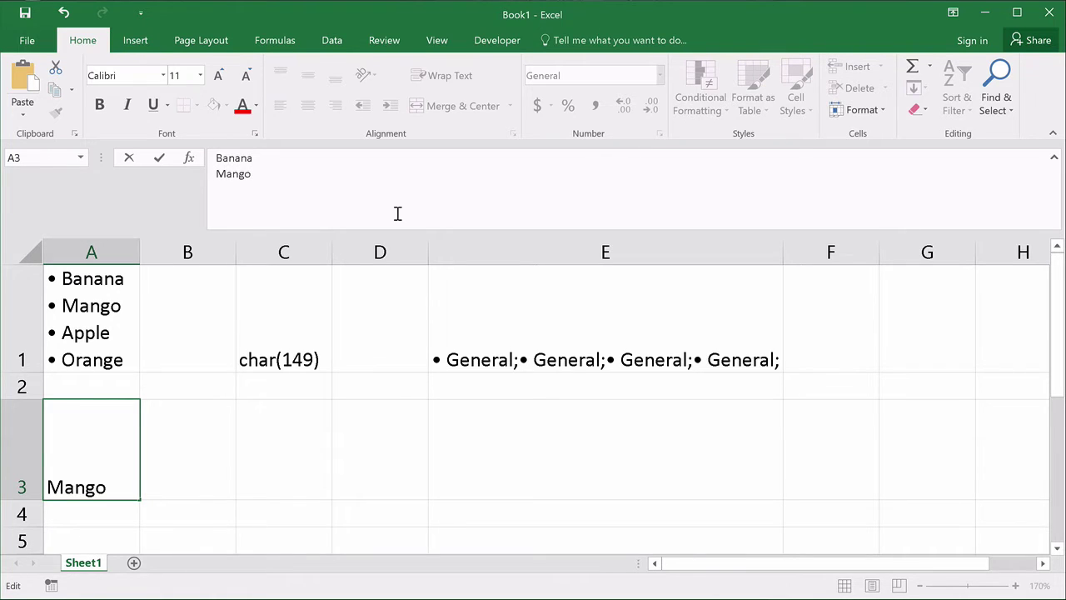
{"action": "key", "text": "alt+Return"}
{"action": "type", "text": "Appl"}
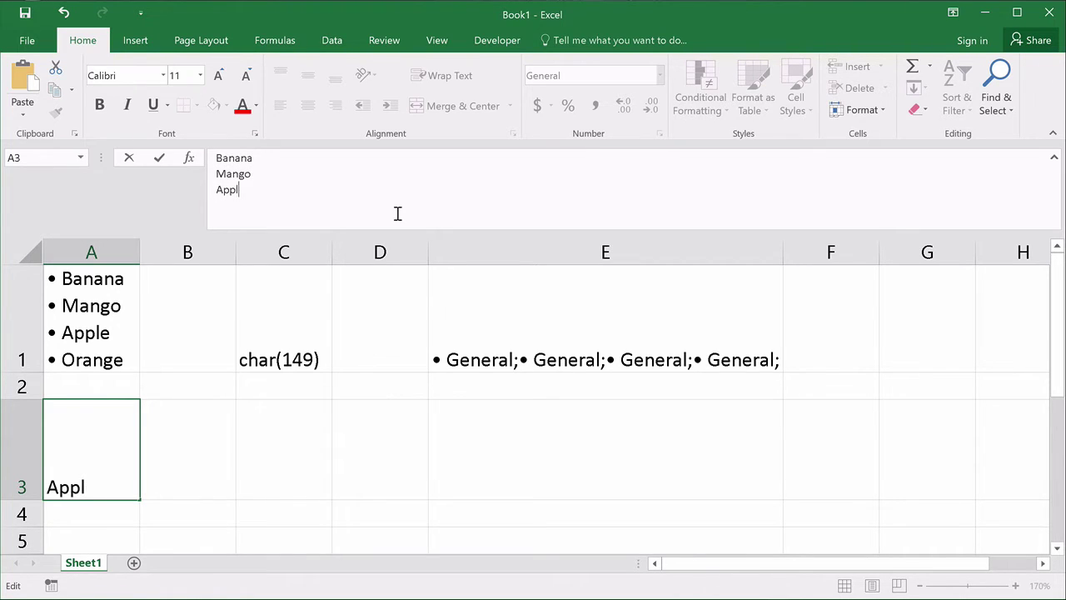
{"action": "type", "text": "e"}
{"action": "key", "text": "alt+Return"}
{"action": "type", "text": "Orange"}
{"action": "key", "text": "Return"}
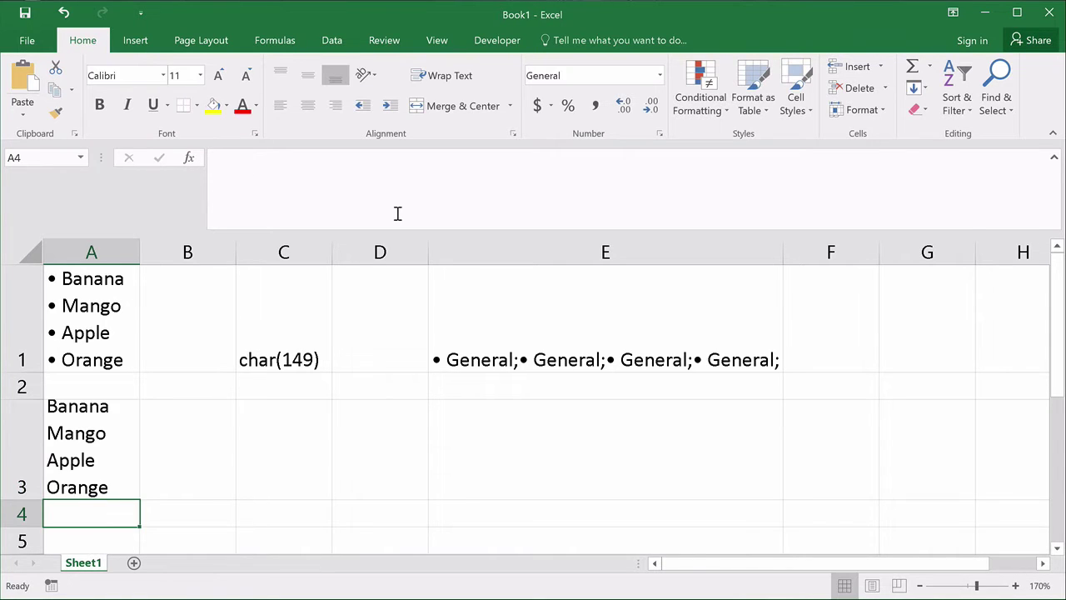
{"action": "left_click", "coordinate": [102, 436]}
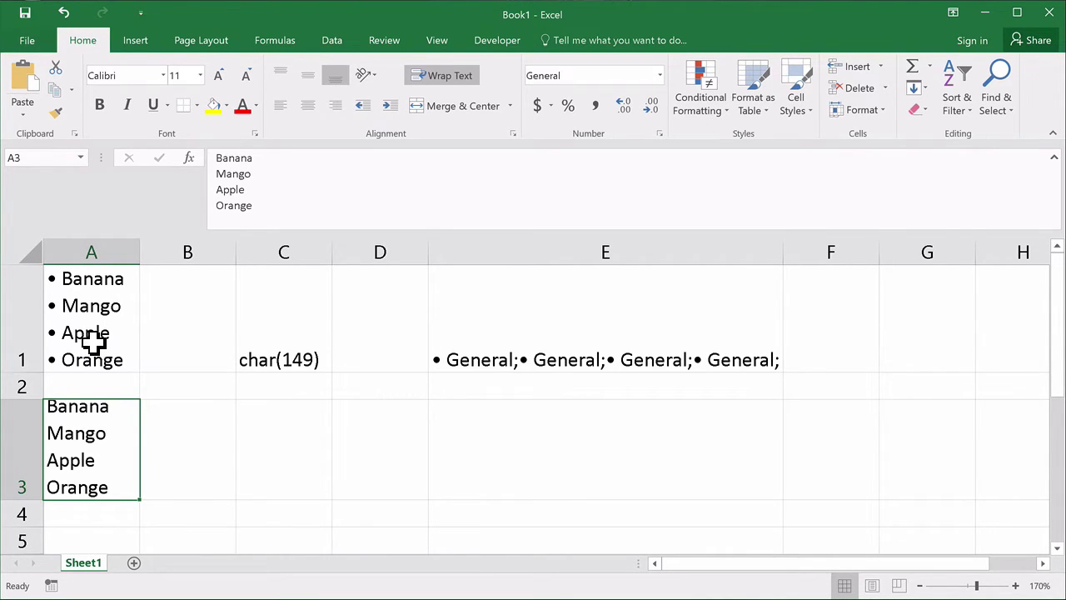
- Insert the Black Small Square symbol (25AA) in front of Banana in cell A3
{"action": "double_click", "coordinate": [99, 461]}
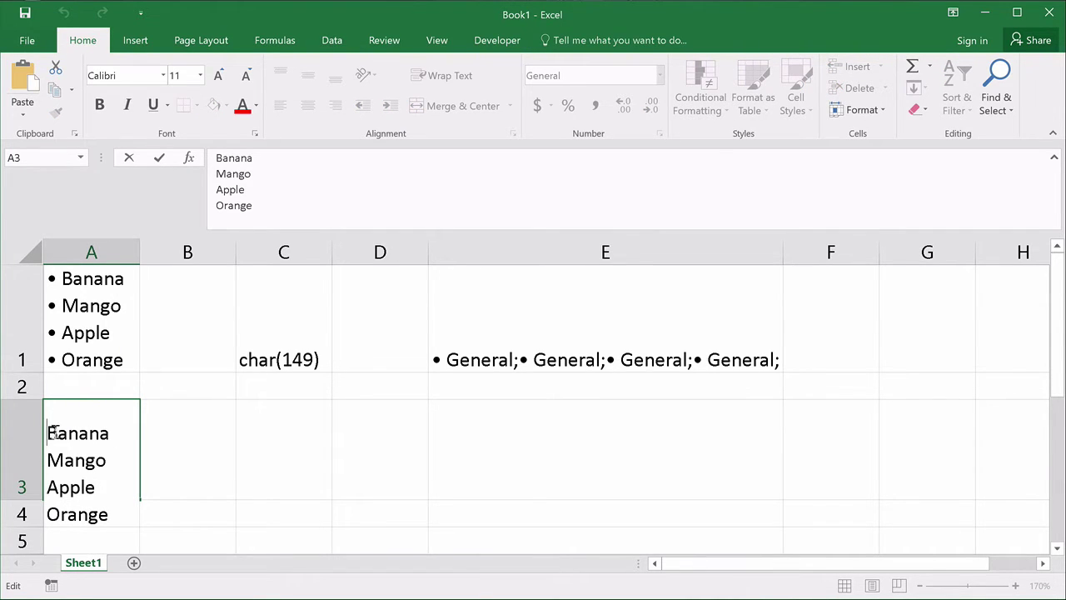
{"action": "left_click", "coordinate": [133, 46]}
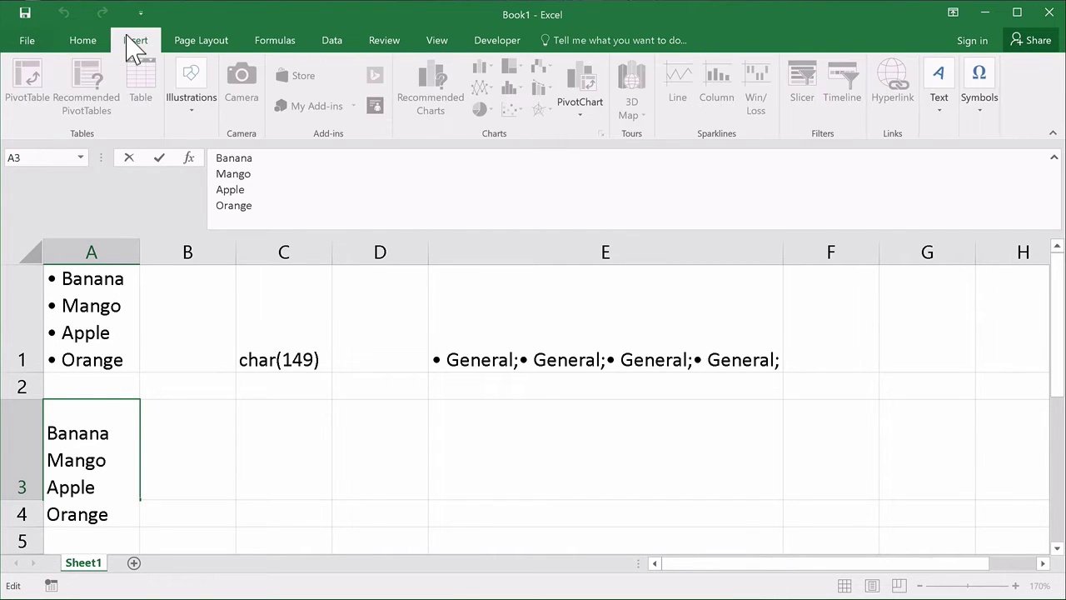
{"action": "left_click", "coordinate": [980, 107]}
{"action": "left_click", "coordinate": [1025, 166]}
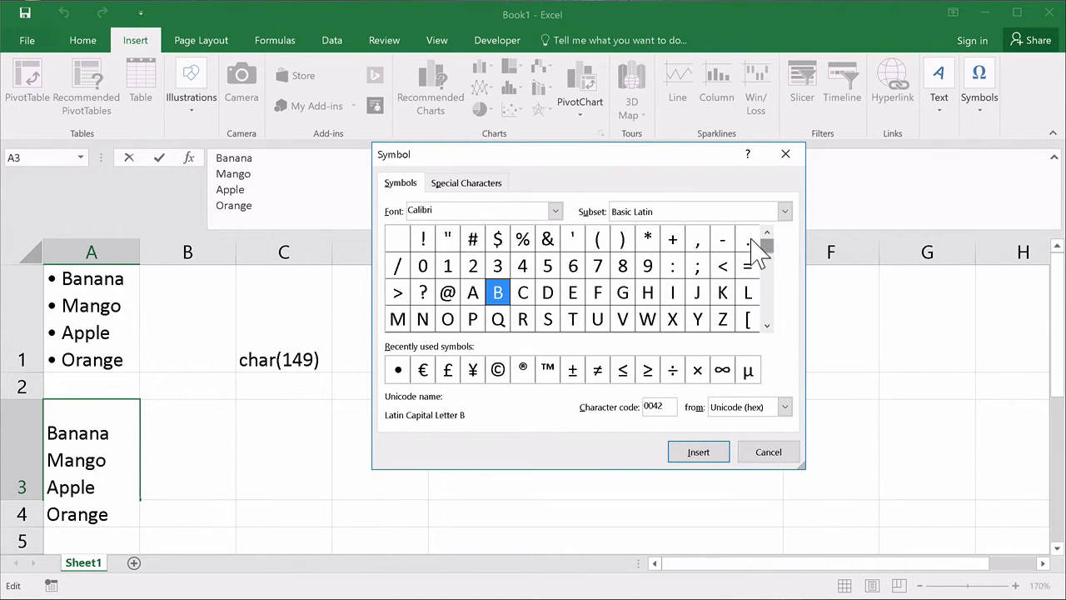
{"action": "left_click_drag", "start_coordinate": [753, 251], "coordinate": [747, 319]}
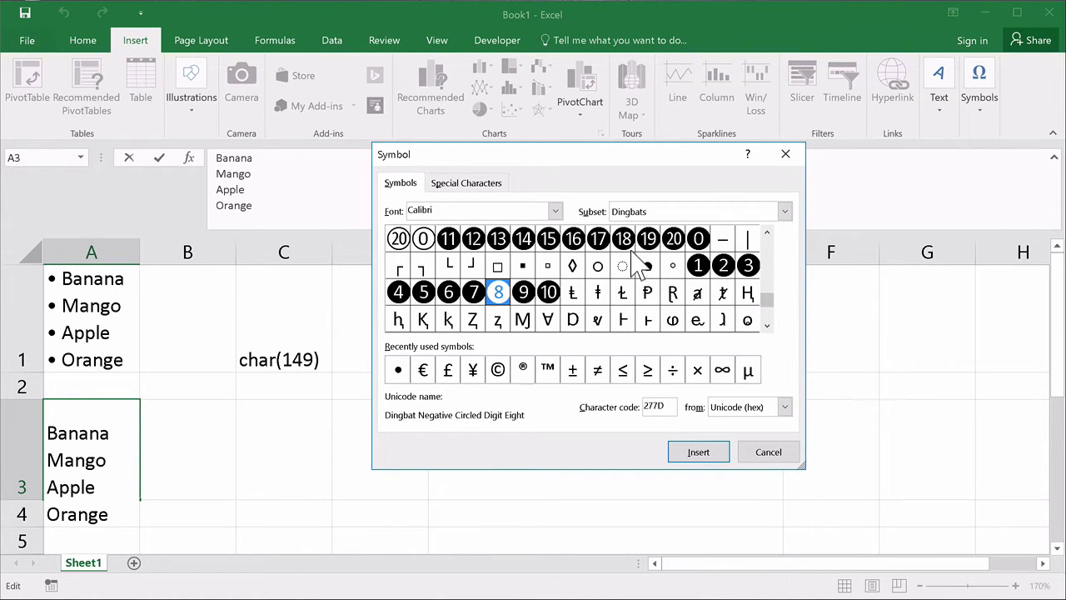
{"action": "left_click", "coordinate": [521, 265]}
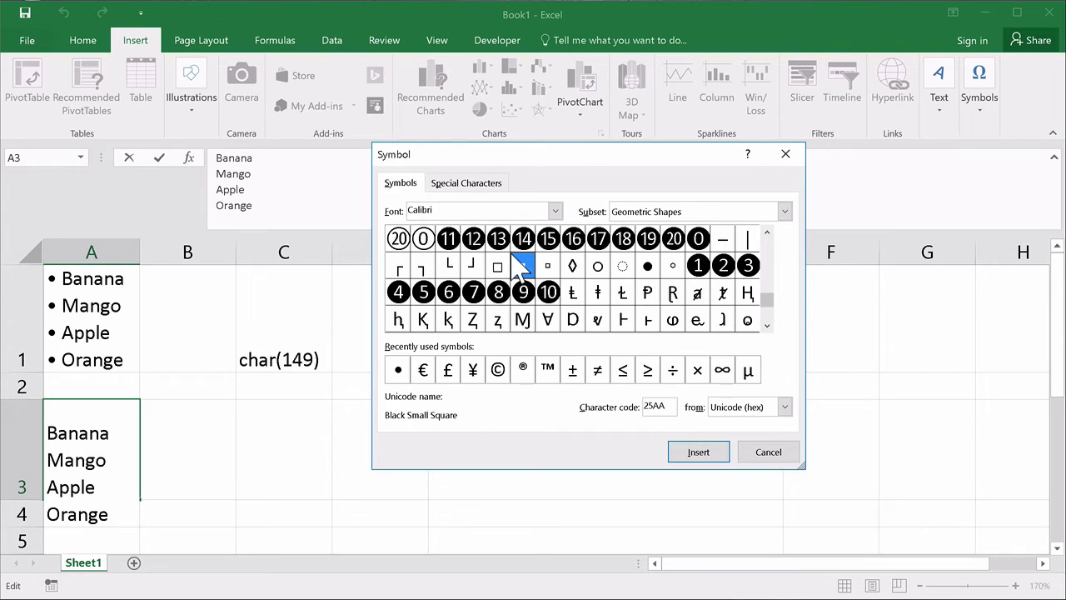
{"action": "left_click", "coordinate": [685, 449]}
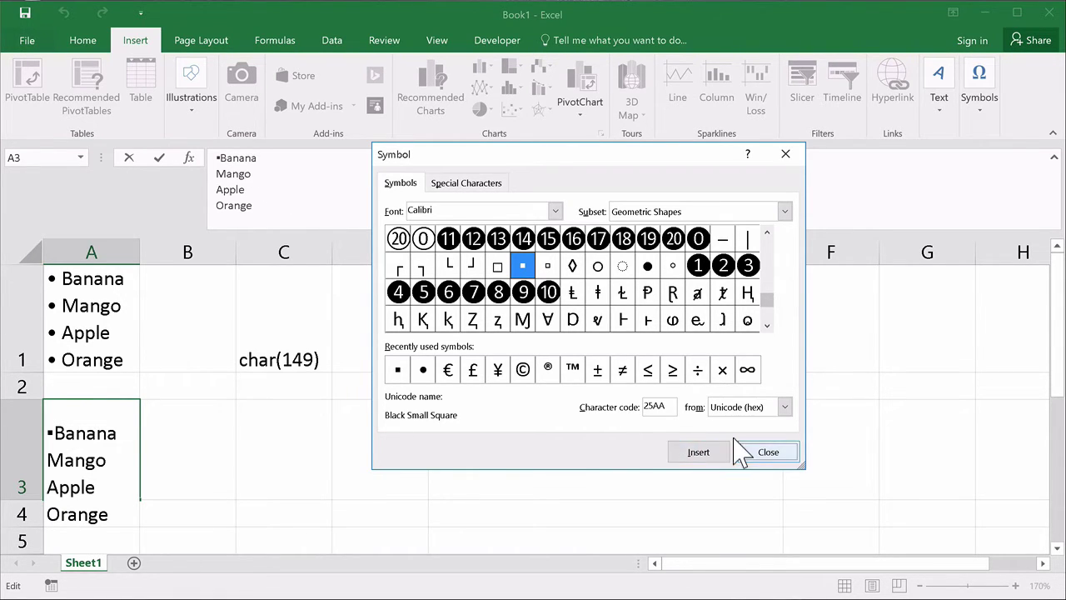
{"action": "left_click", "coordinate": [759, 452]}
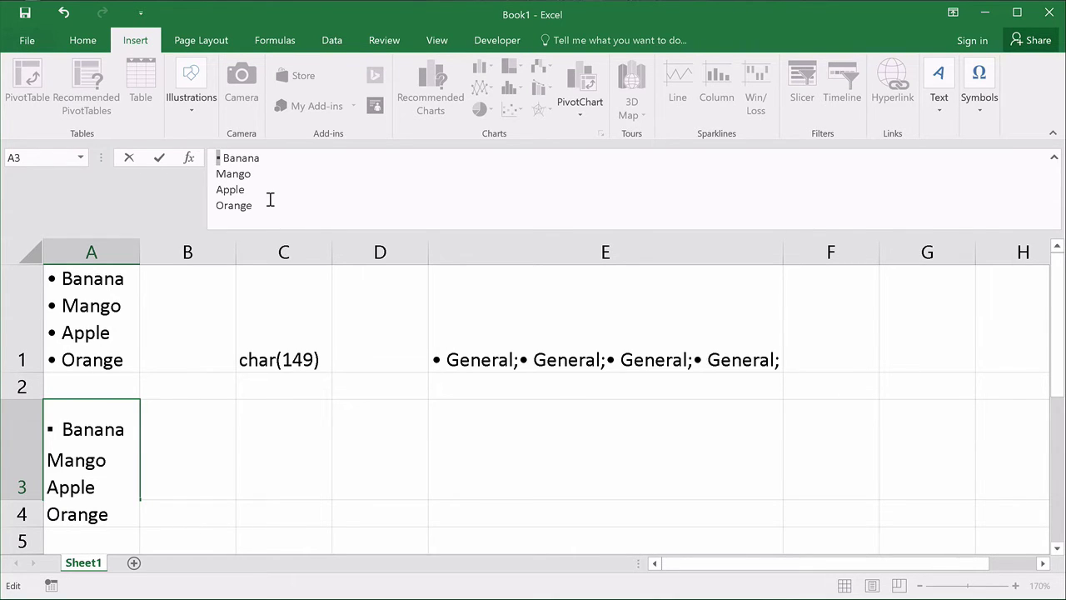
- Paste the square bullet before Mango, Apple and Orange, then autofit row 3's height
{"action": "type", "text": "▪"}
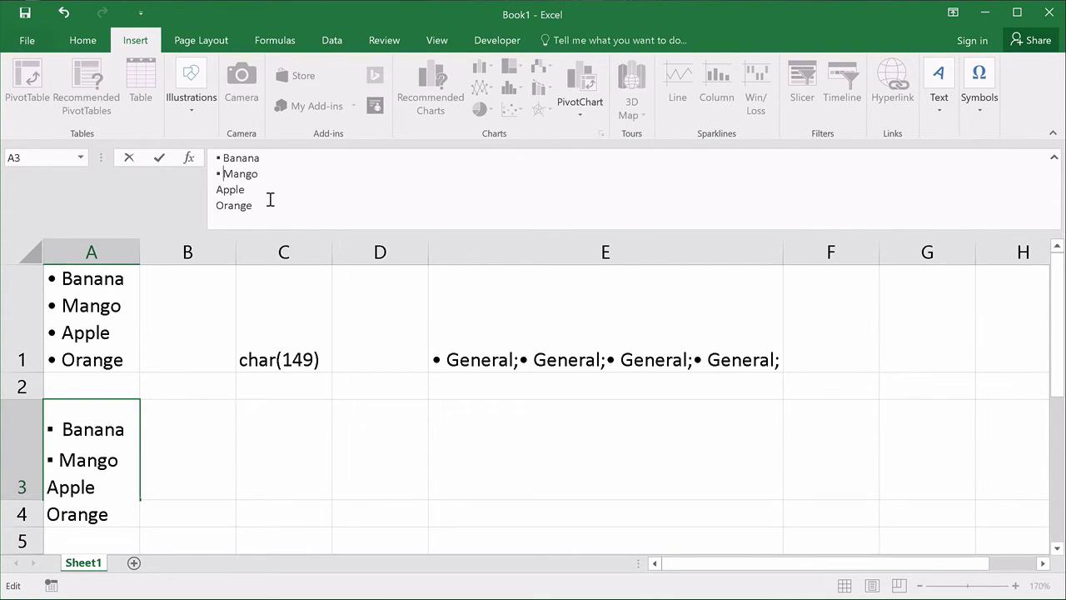
{"action": "type", "text": "▪"}
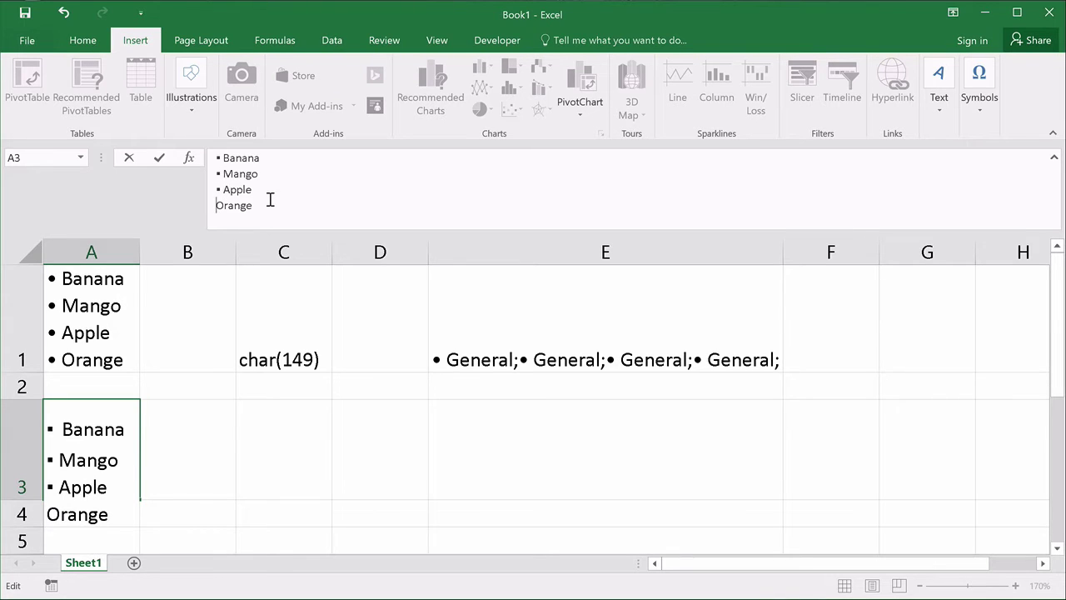
{"action": "type", "text": "▪"}
{"action": "key", "text": "Return"}
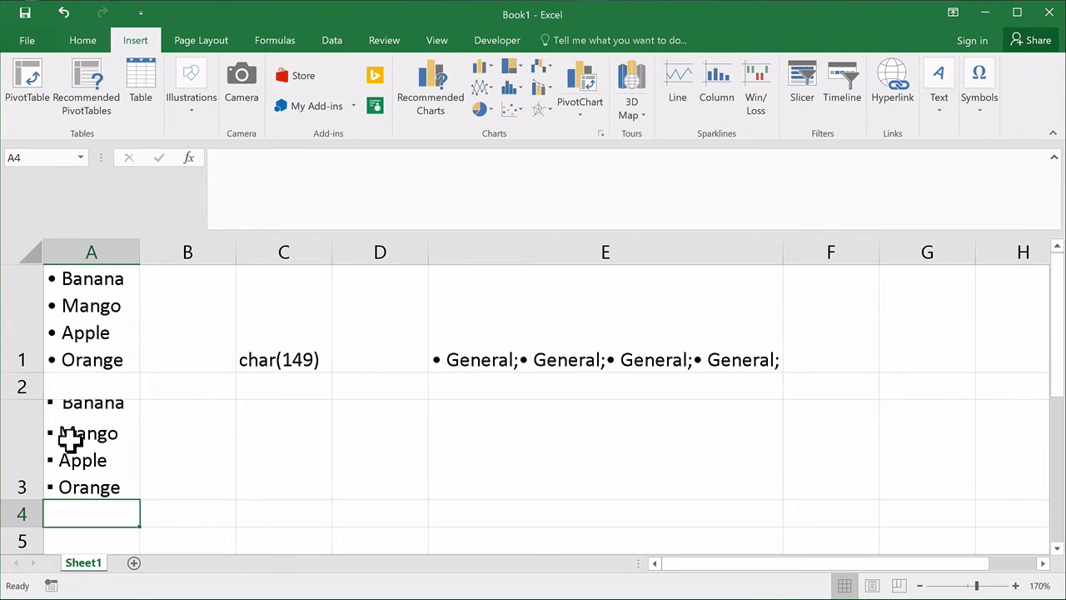
{"action": "double_click", "coordinate": [20, 499]}
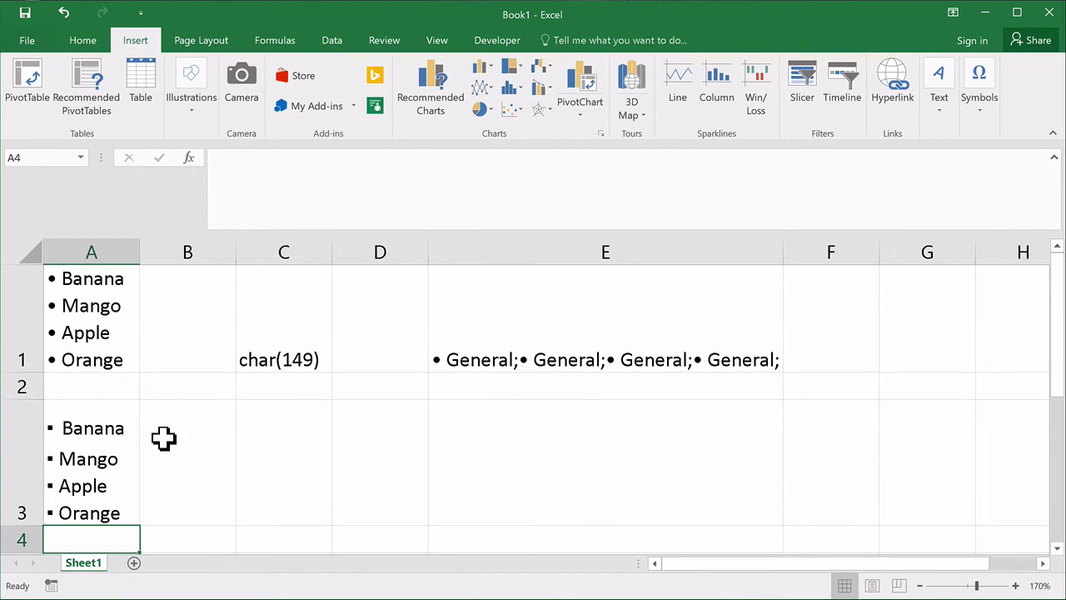
{"action": "left_click", "coordinate": [184, 462]}
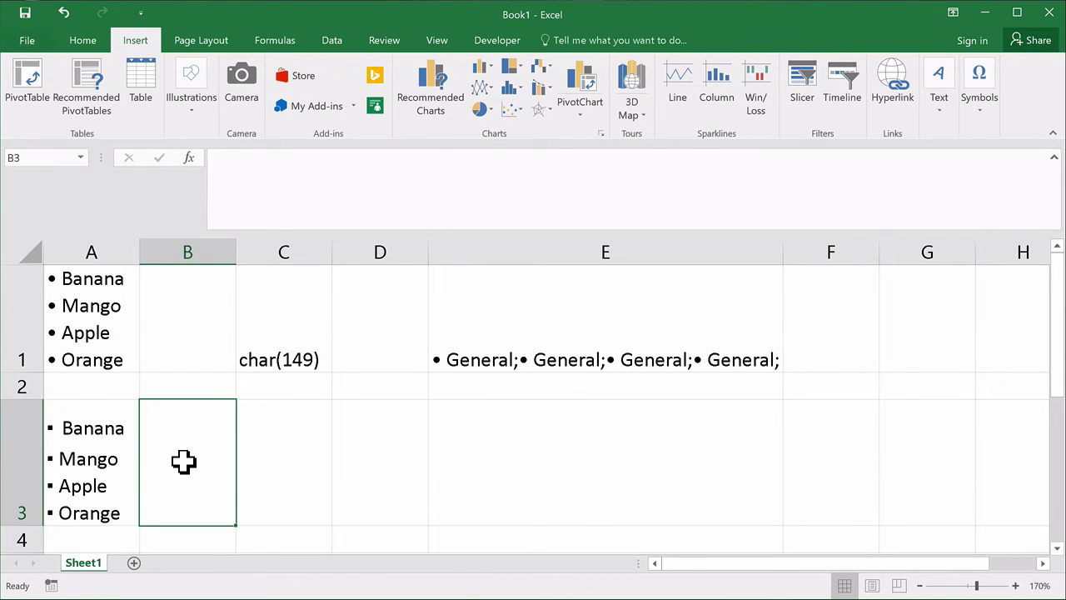
{"action": "type", "text": "▪"}
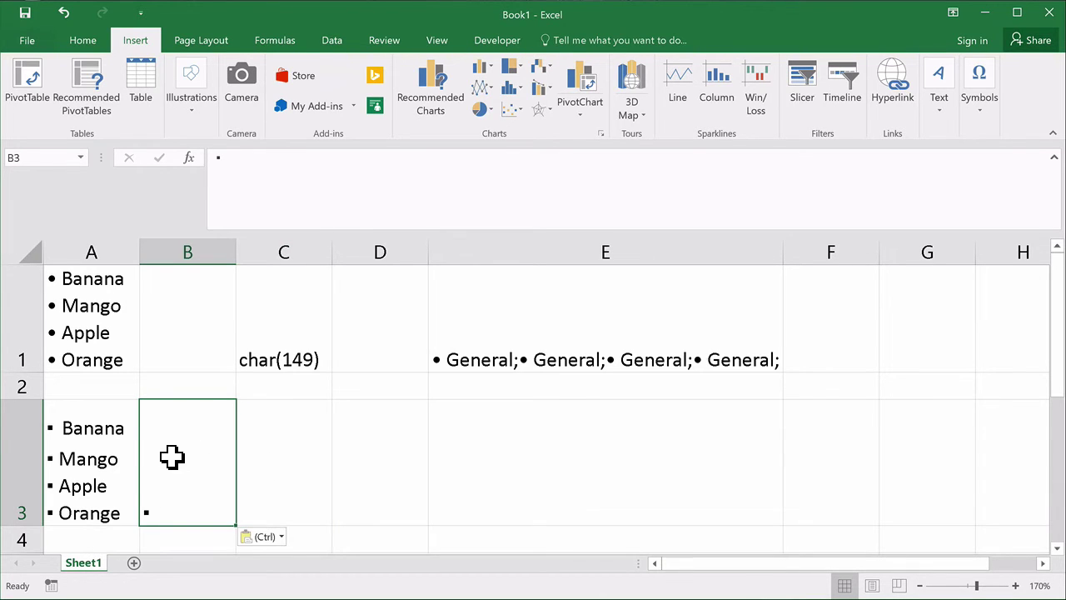
{"action": "left_click", "coordinate": [275, 476]}
{"action": "type", "text": "="}
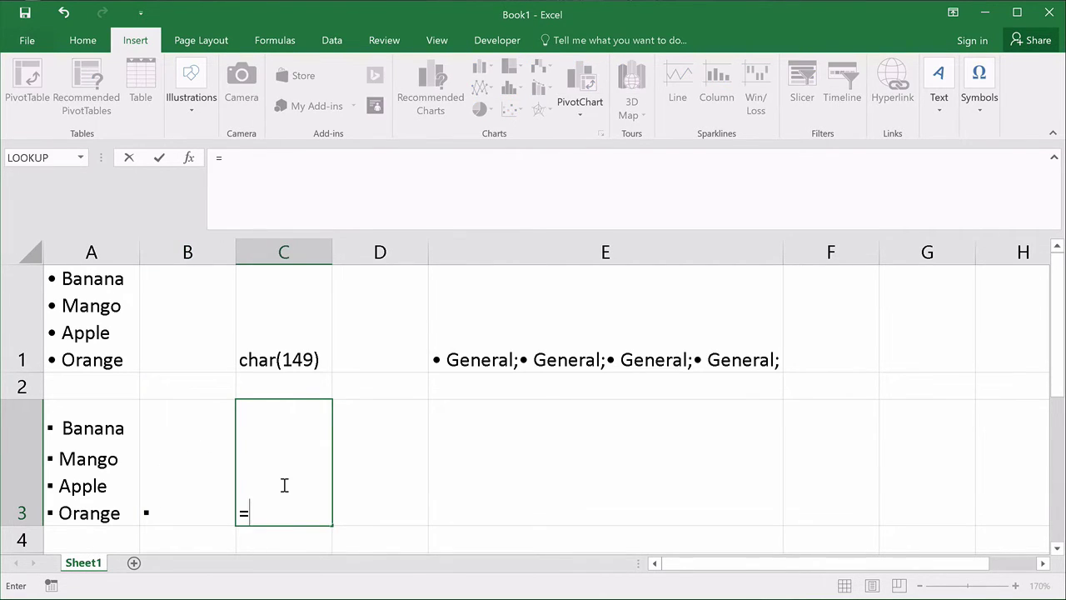
{"action": "type", "text": "cod"}
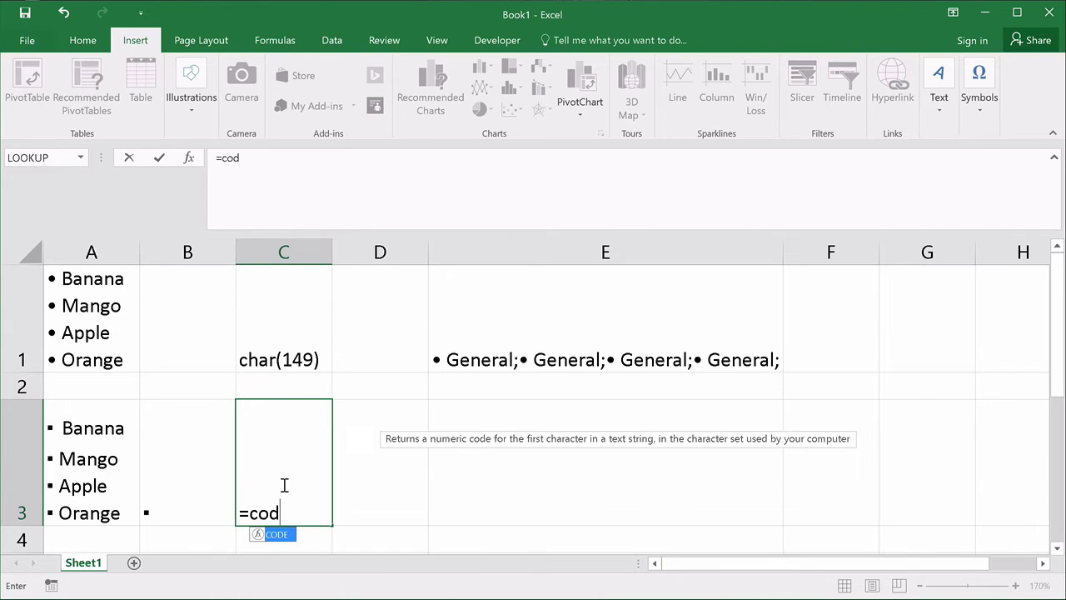
{"action": "type", "text": "e("}
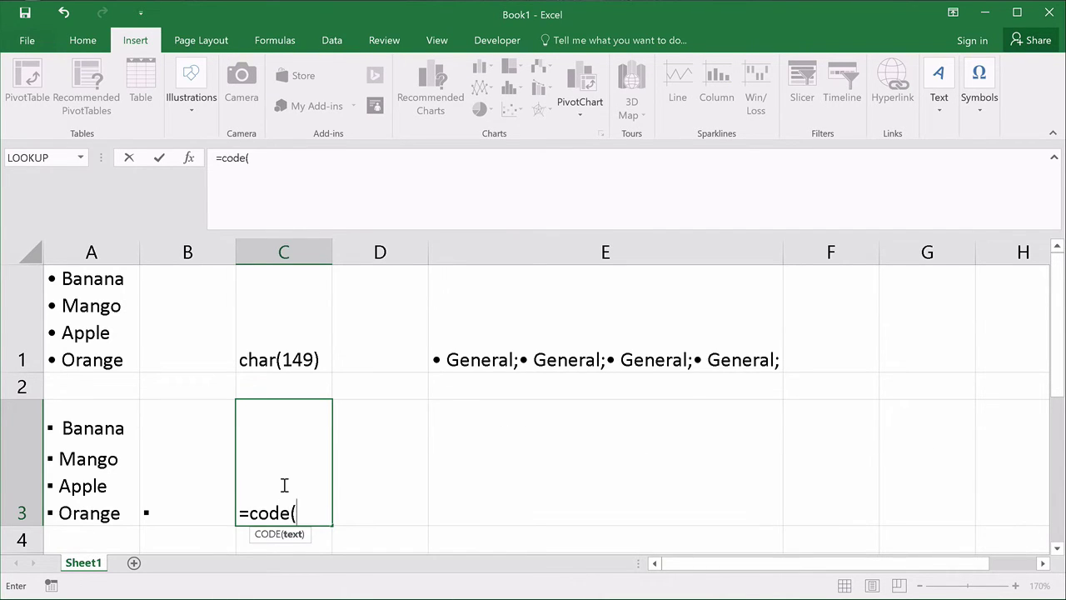
{"action": "left_click", "coordinate": [179, 479]}
{"action": "key", "text": "Return"}
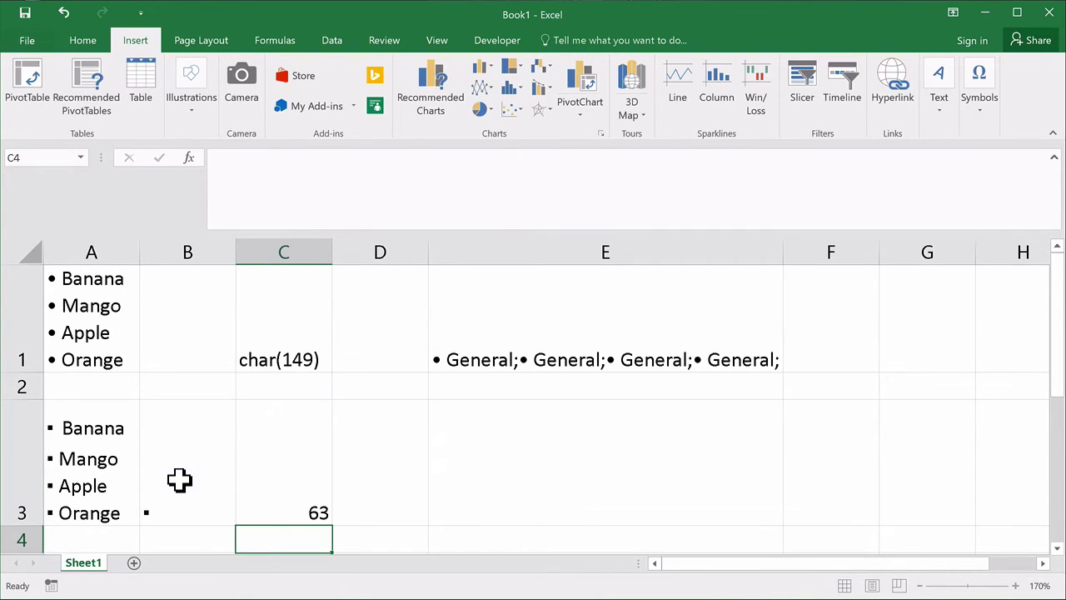
{"action": "left_click", "coordinate": [307, 473]}
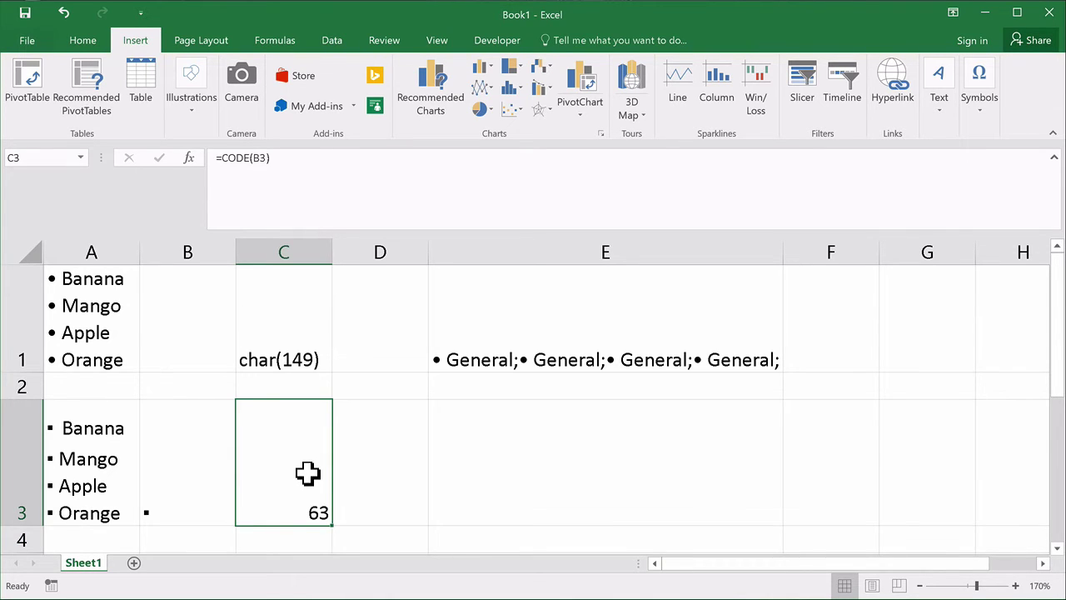
{"action": "scroll", "coordinate": [308, 473], "scroll_direction": "down", "scroll_amount": 1}
{"action": "scroll", "coordinate": [295, 450], "scroll_direction": "up", "scroll_amount": 1}
{"action": "left_click_drag", "start_coordinate": [380, 226], "coordinate": [392, 162]}
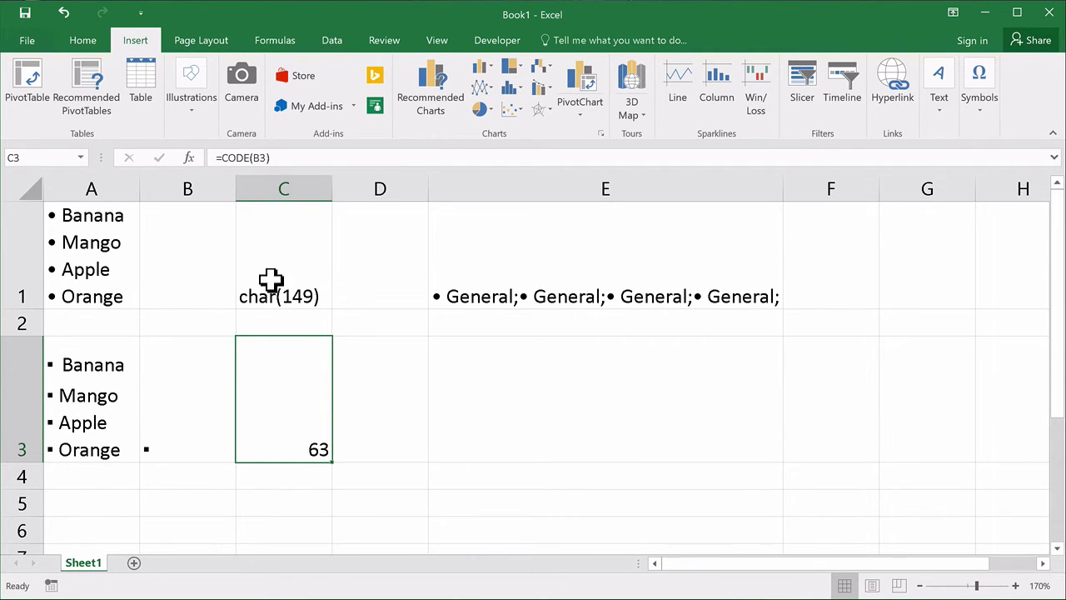
{"action": "key", "text": "BackSpace"}
- Enter =CHAR(149) & " Banana" in C3 to show a round bullet before Banana
{"action": "key", "text": "Return"}
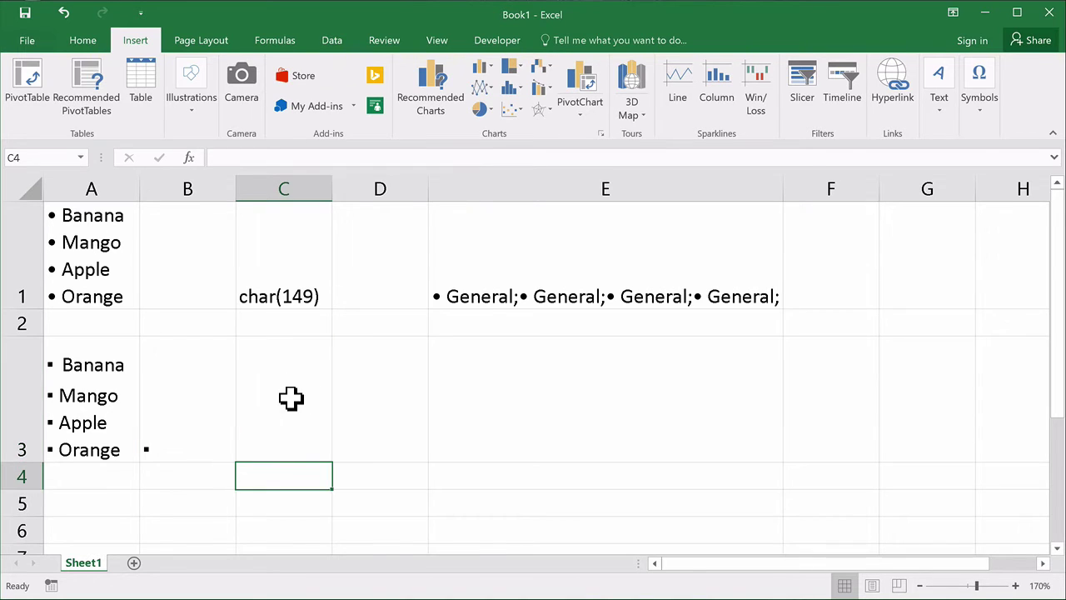
{"action": "left_click", "coordinate": [282, 397]}
{"action": "type", "text": "="}
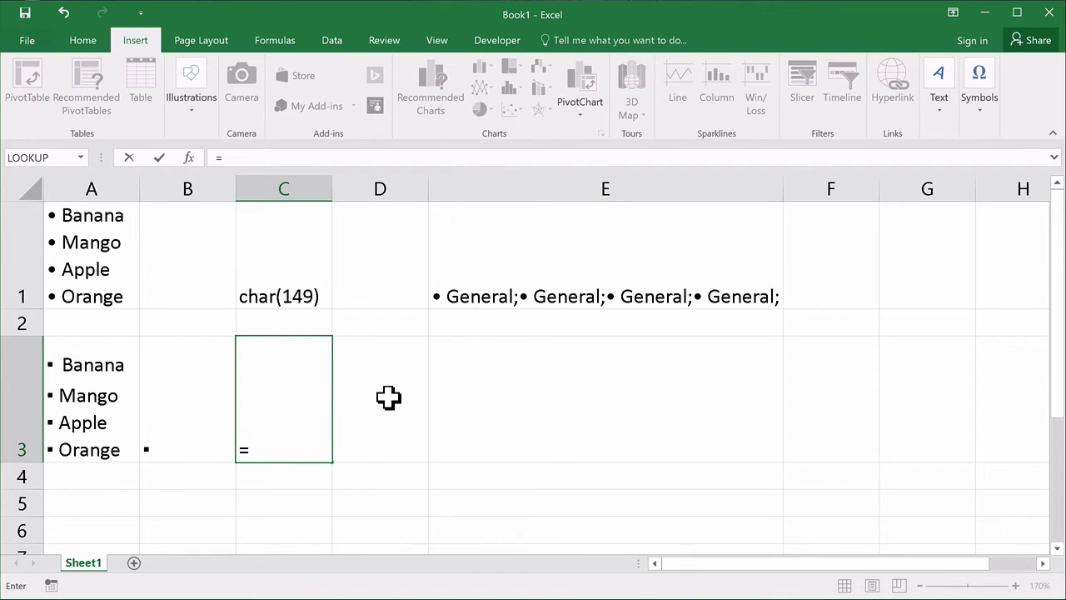
{"action": "type", "text": "ch"}
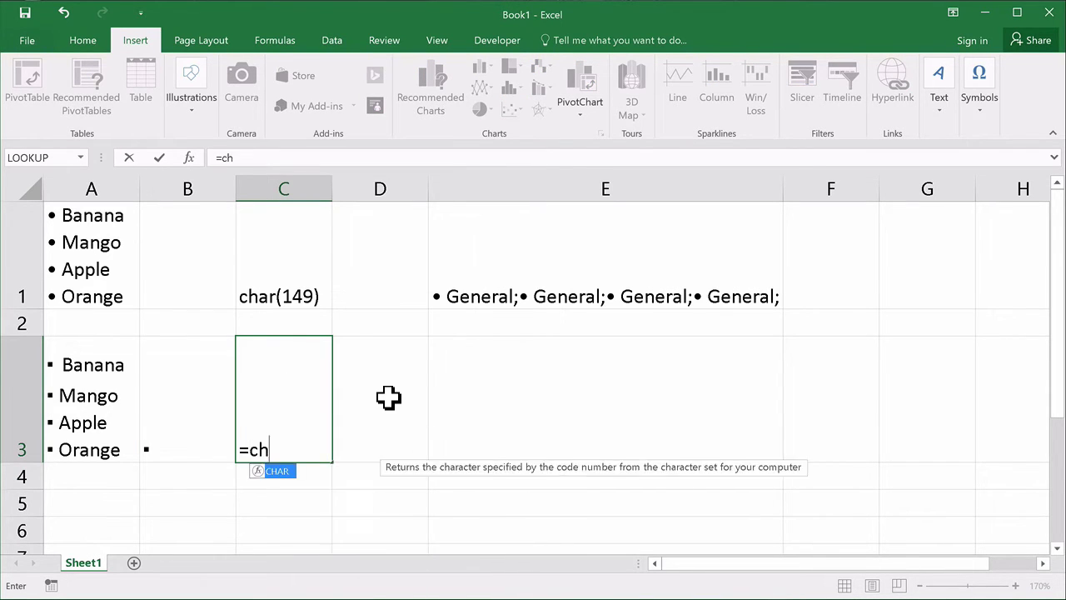
{"action": "type", "text": "ar(1"}
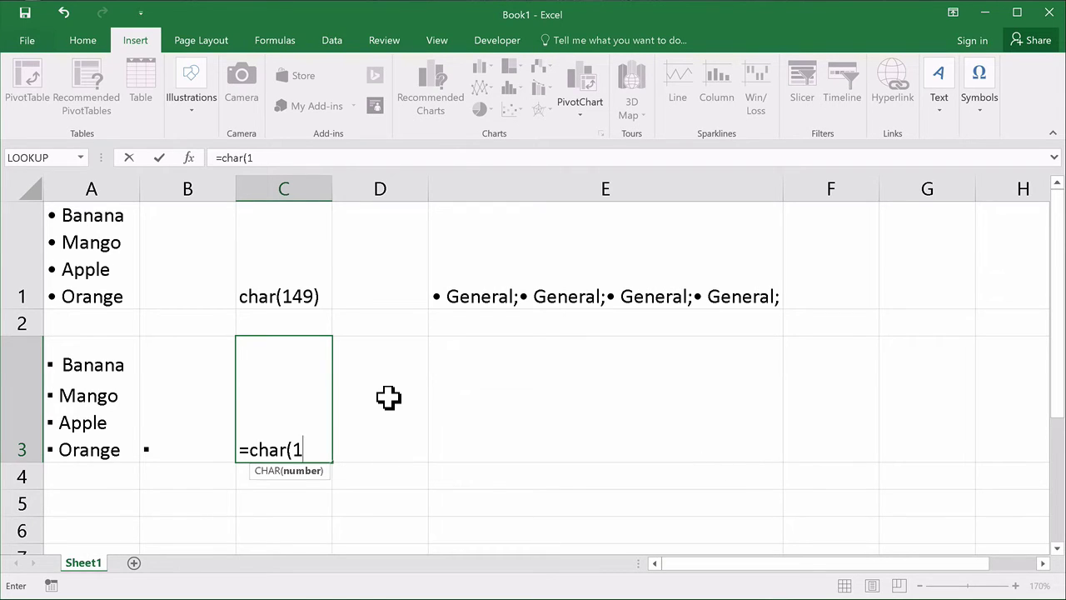
{"action": "type", "text": "49) & "}
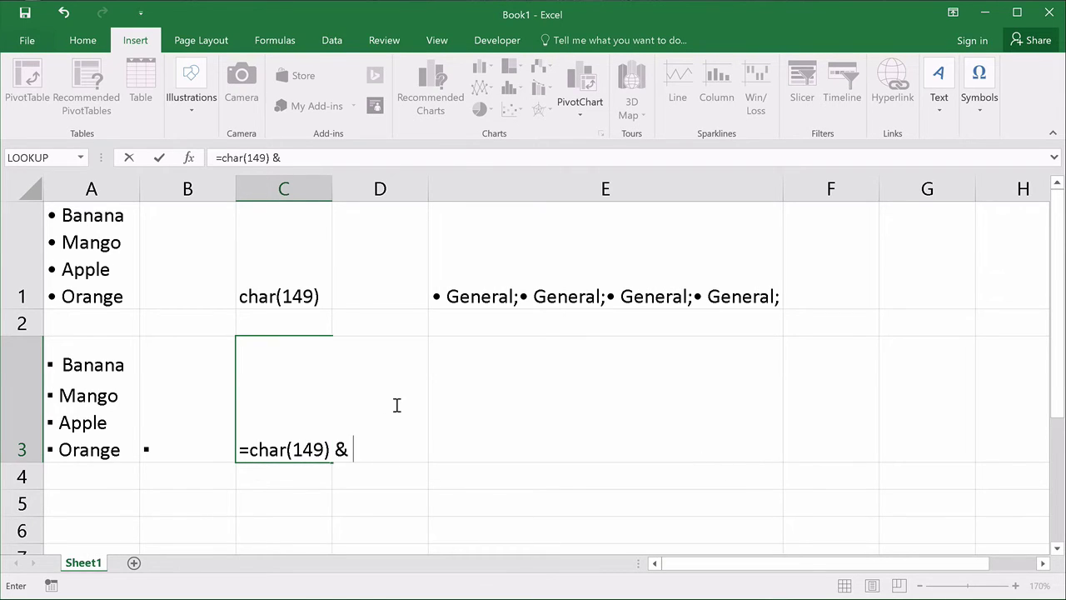
{"action": "type", "text": "\"Banana\""}
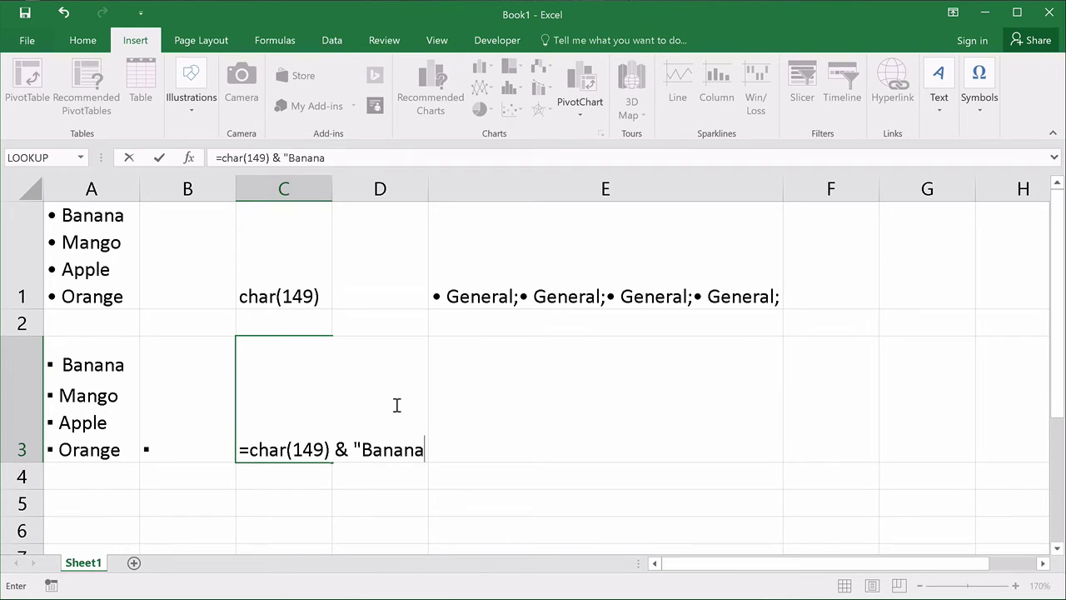
{"action": "left_click", "coordinate": [361, 449]}
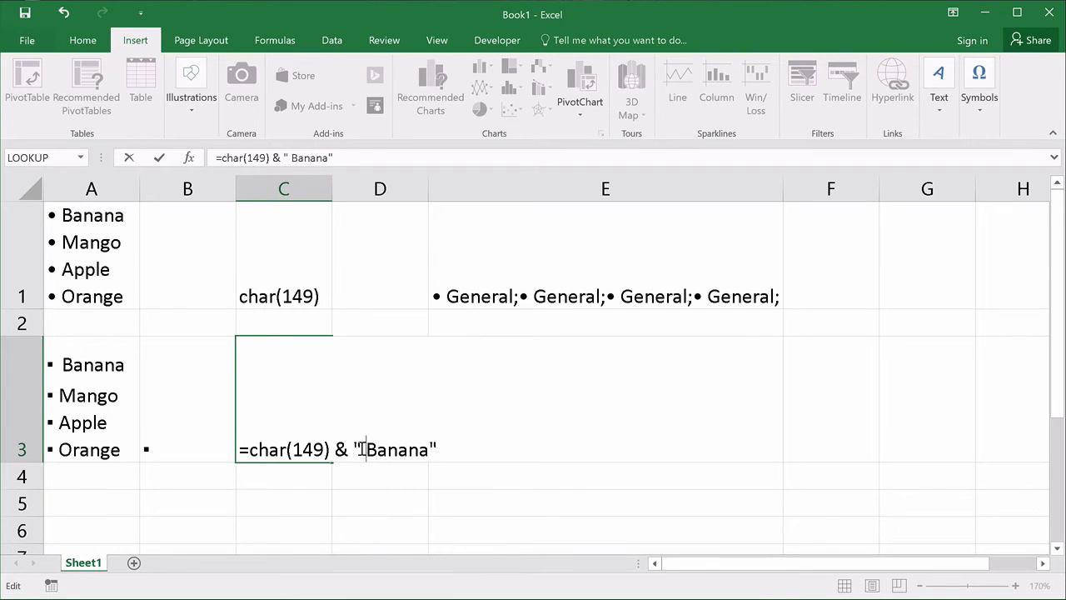
{"action": "key", "text": "Return"}
{"action": "left_click", "coordinate": [280, 433]}
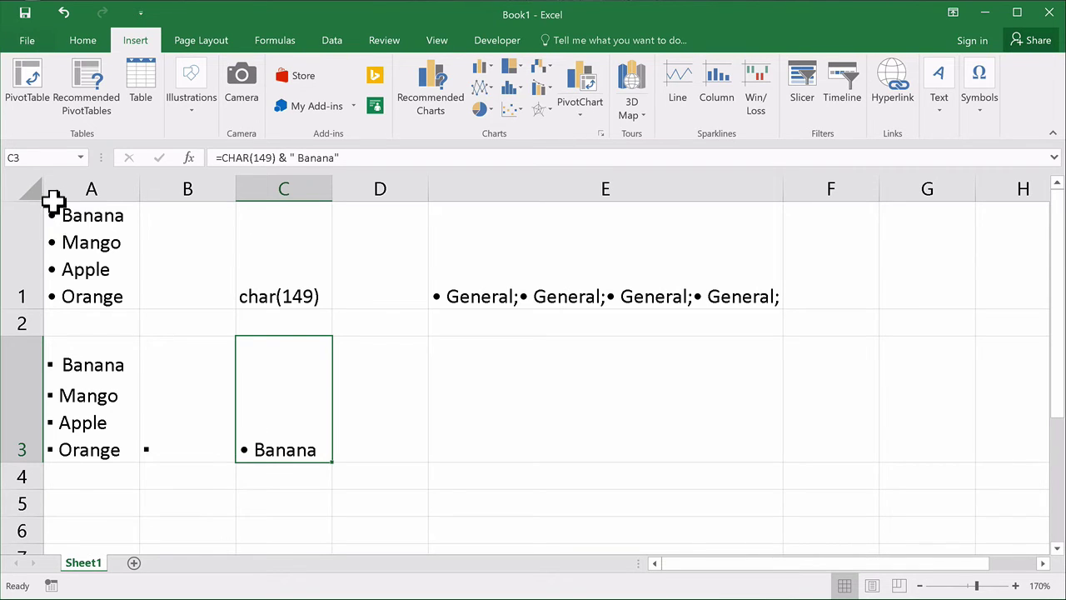
{"action": "left_click", "coordinate": [270, 157]}
{"action": "key", "text": "BackSpace"}
{"action": "key", "text": "BackSpace"}
{"action": "key", "text": "BackSpace"}
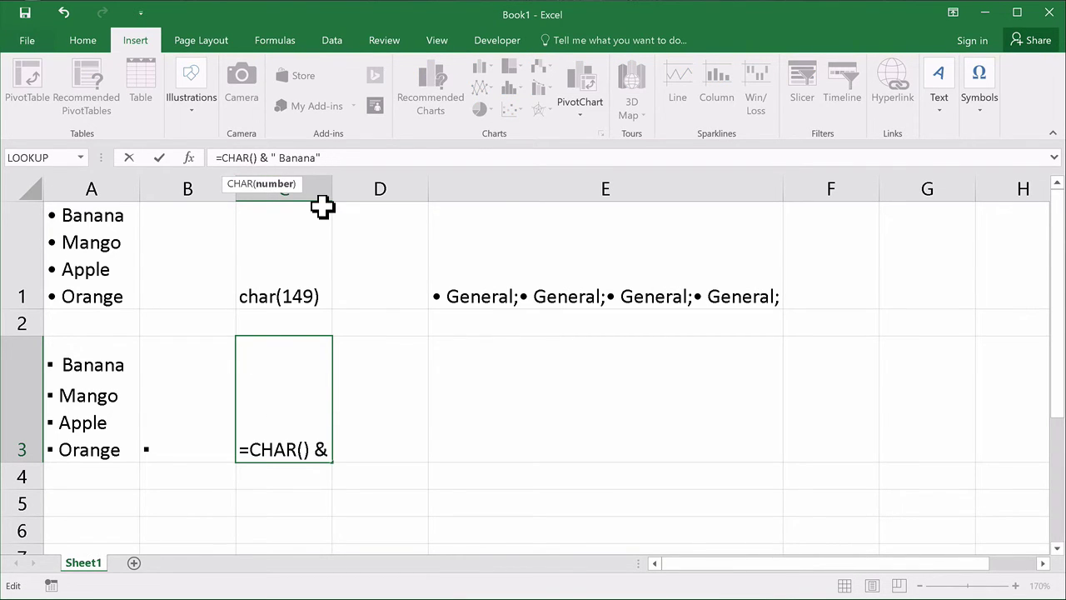
{"action": "type", "text": "63"}
{"action": "key", "text": "Return"}
{"action": "left_click", "coordinate": [279, 374]}
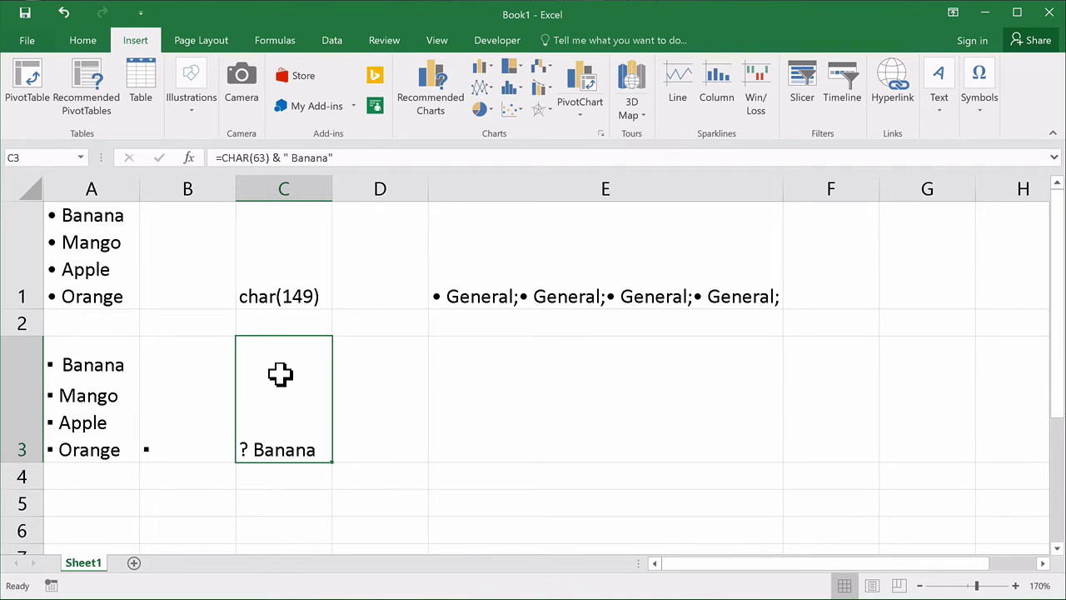
{"action": "left_click", "coordinate": [181, 415]}
{"action": "left_click", "coordinate": [264, 414]}
{"action": "left_click", "coordinate": [262, 156]}
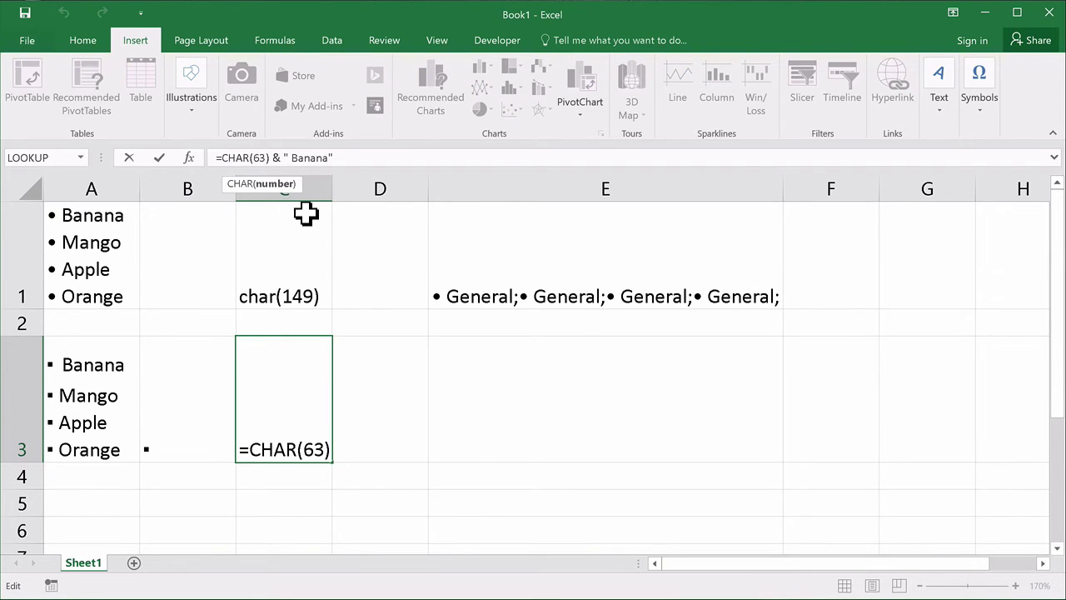
{"action": "key", "text": "BackSpace"}
{"action": "key", "text": "BackSpace"}
{"action": "type", "text": "149"}
{"action": "key", "text": "Return"}
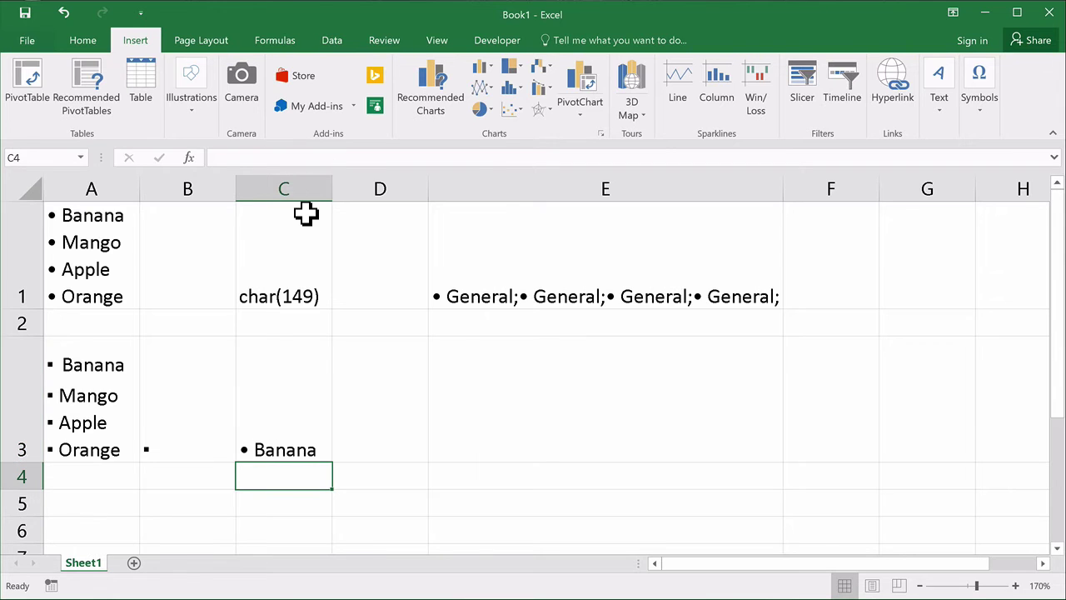
{"action": "left_click", "coordinate": [281, 387]}
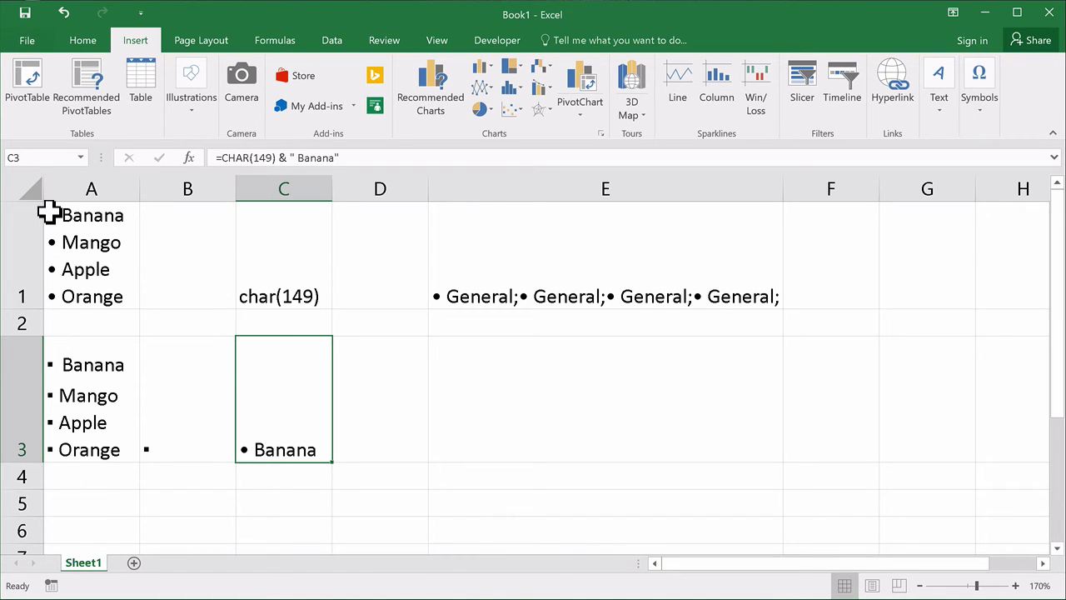
- Review the format code text • General;• General;• General;• General; in cell E1 without changing it
{"action": "left_click", "coordinate": [80, 40]}
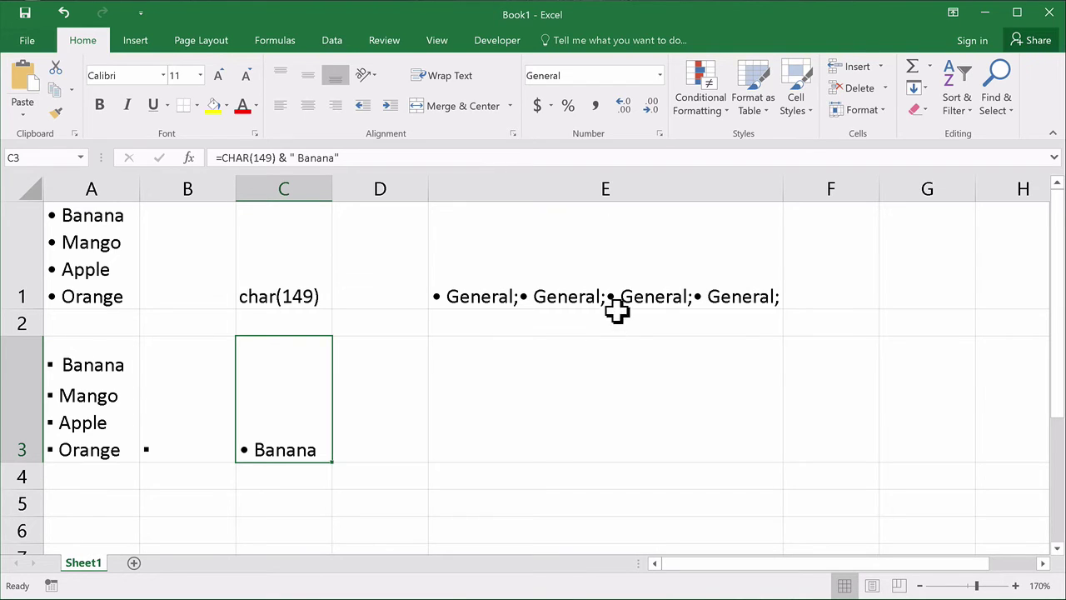
{"action": "left_click", "coordinate": [551, 262]}
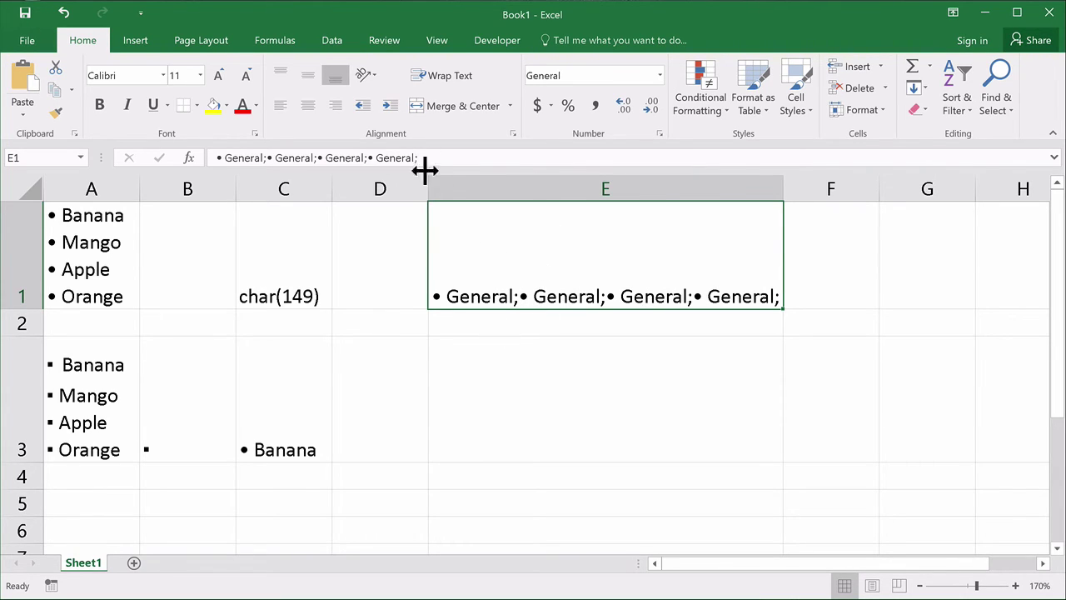
{"action": "left_click_drag", "start_coordinate": [431, 157], "coordinate": [214, 157]}
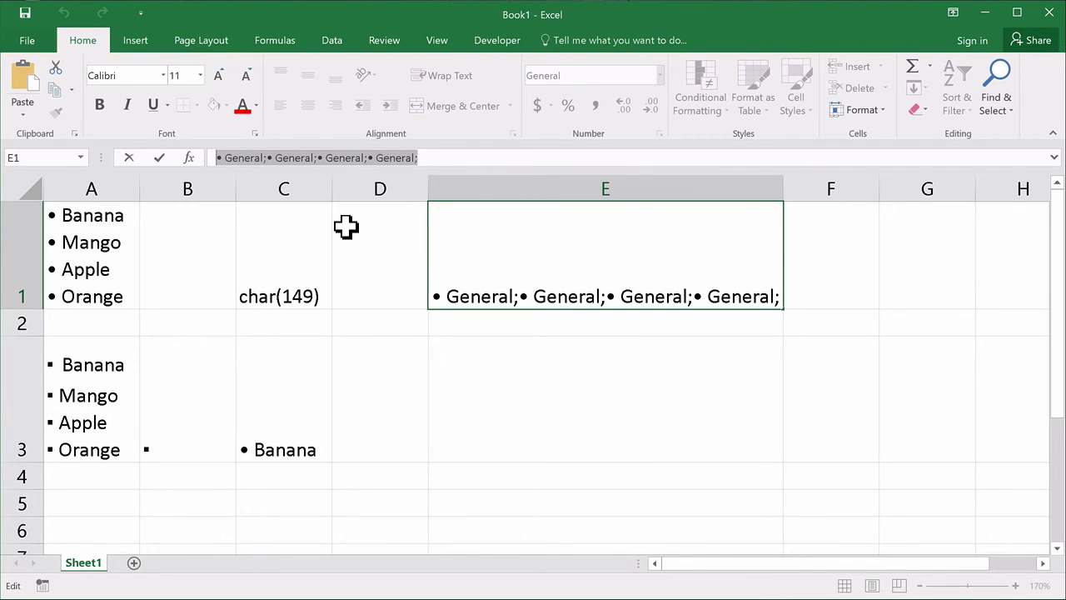
{"action": "key", "text": "Escape"}
- Zoom the worksheet out to 140%
{"action": "scroll", "coordinate": [512, 434], "scroll_direction": "down", "scroll_amount": 1}
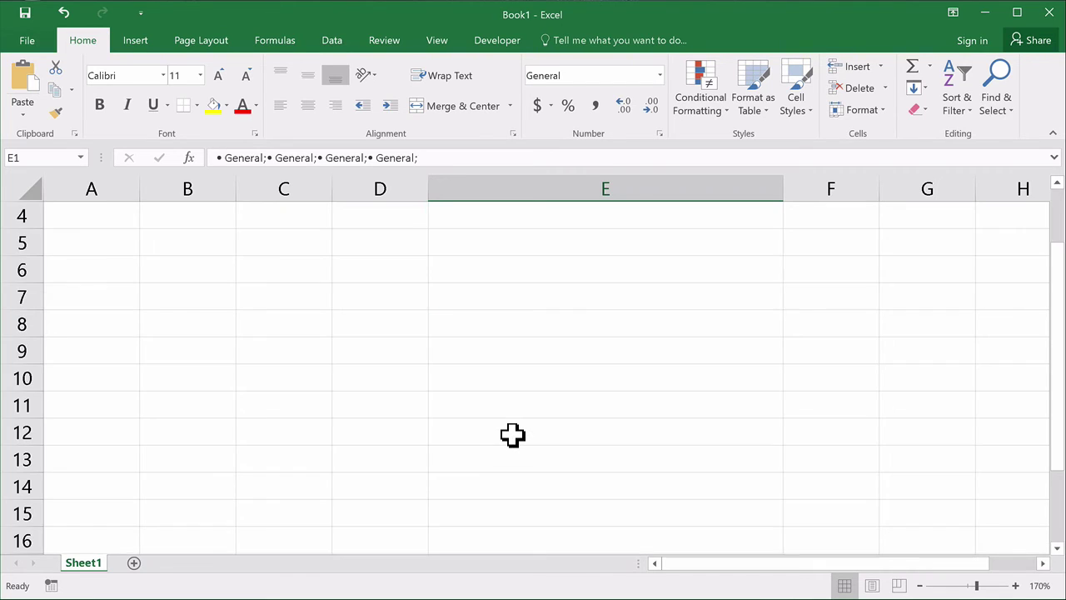
{"action": "scroll", "coordinate": [512, 434], "scroll_direction": "up", "scroll_amount": 1}
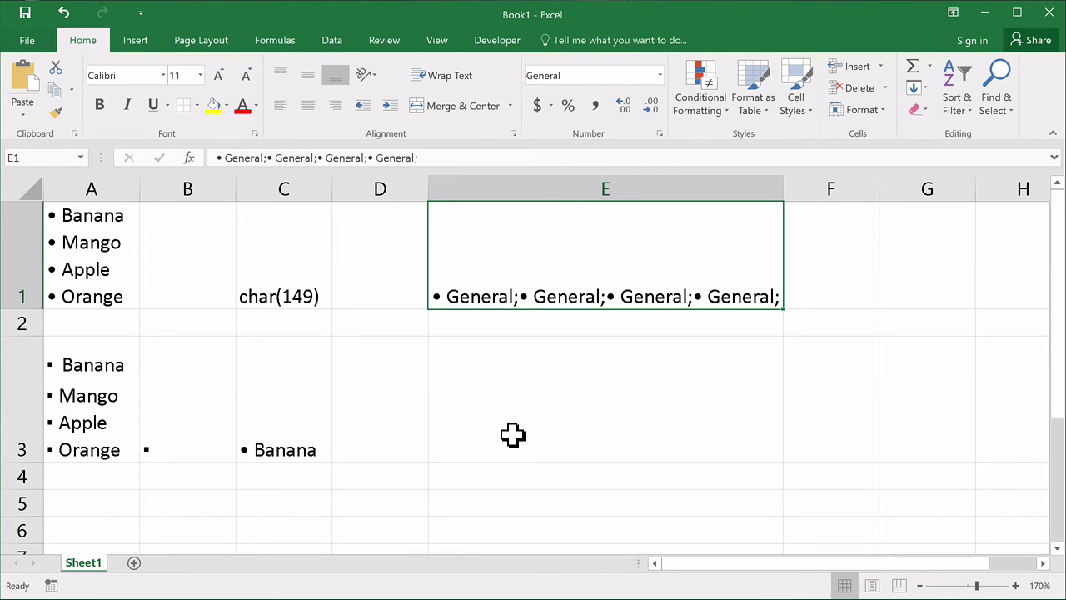
{"action": "left_click", "coordinate": [918, 585]}
{"action": "left_click", "coordinate": [913, 580]}
{"action": "left_click", "coordinate": [913, 580]}
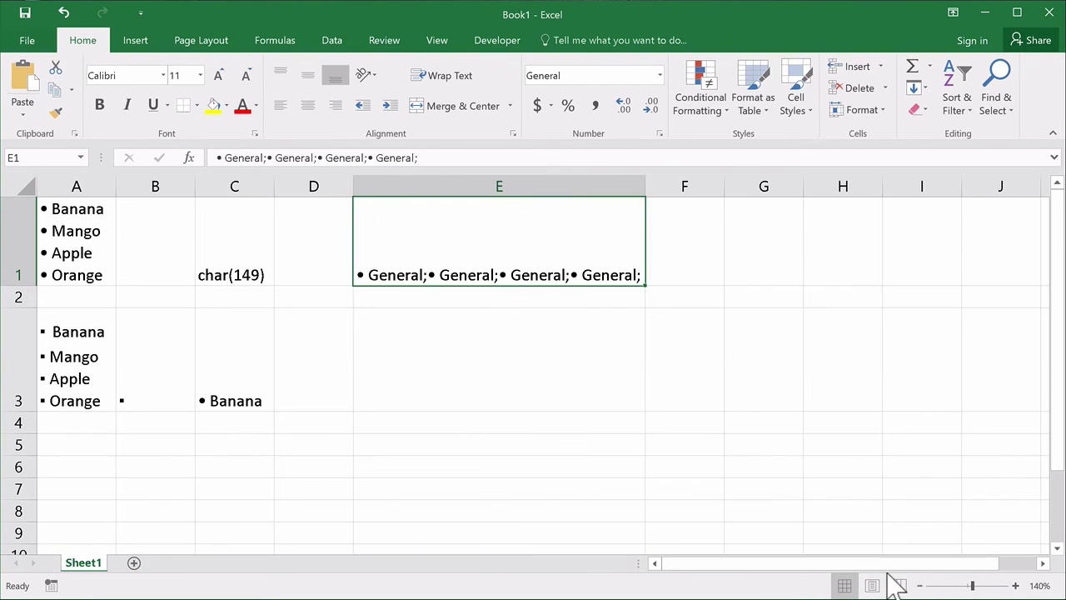
- Select E4:E7 and open Format Cells with Ctrl+1
{"action": "left_click", "coordinate": [441, 419]}
{"action": "left_click_drag", "start_coordinate": [441, 419], "coordinate": [446, 481]}
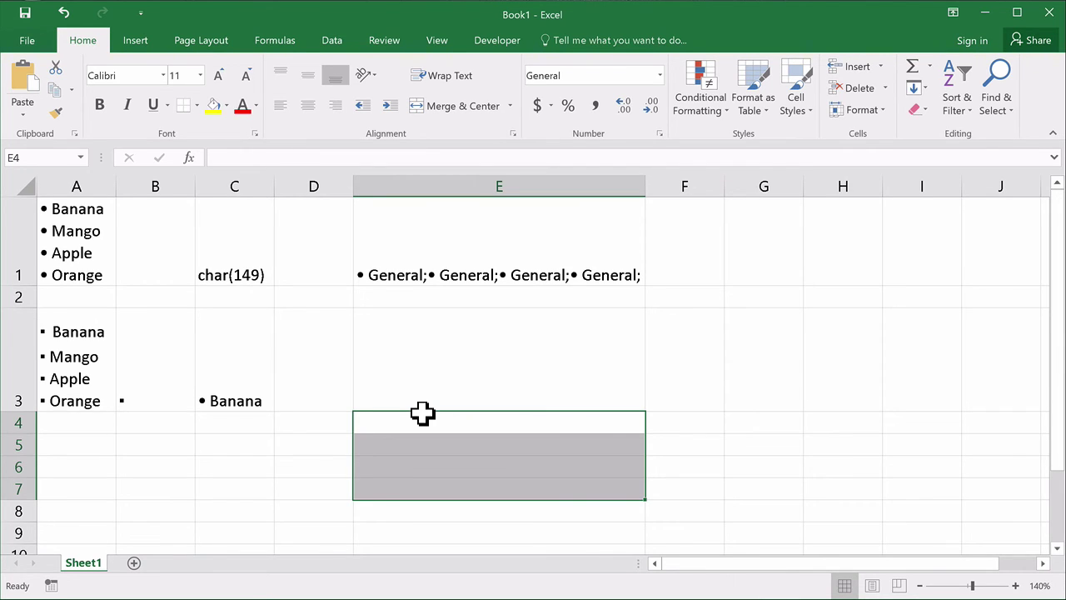
{"action": "key", "text": "ctrl+1"}
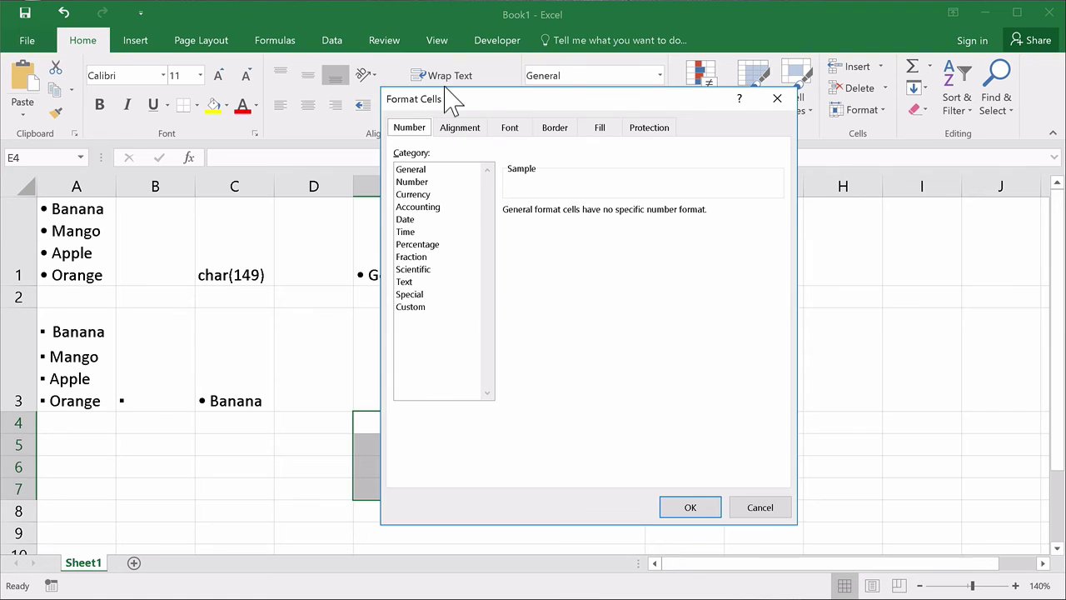
- Enter the Custom format • General;• General;• General;• General, fixing the rejected trailing semicolon
{"action": "left_click_drag", "start_coordinate": [450, 98], "coordinate": [533, 81]}
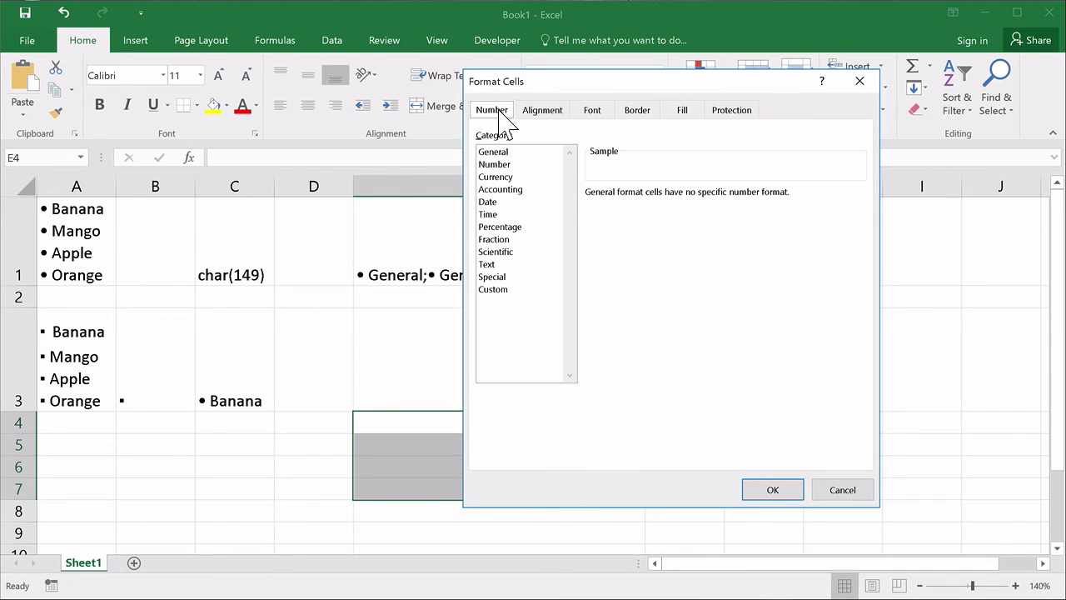
{"action": "left_click", "coordinate": [493, 289]}
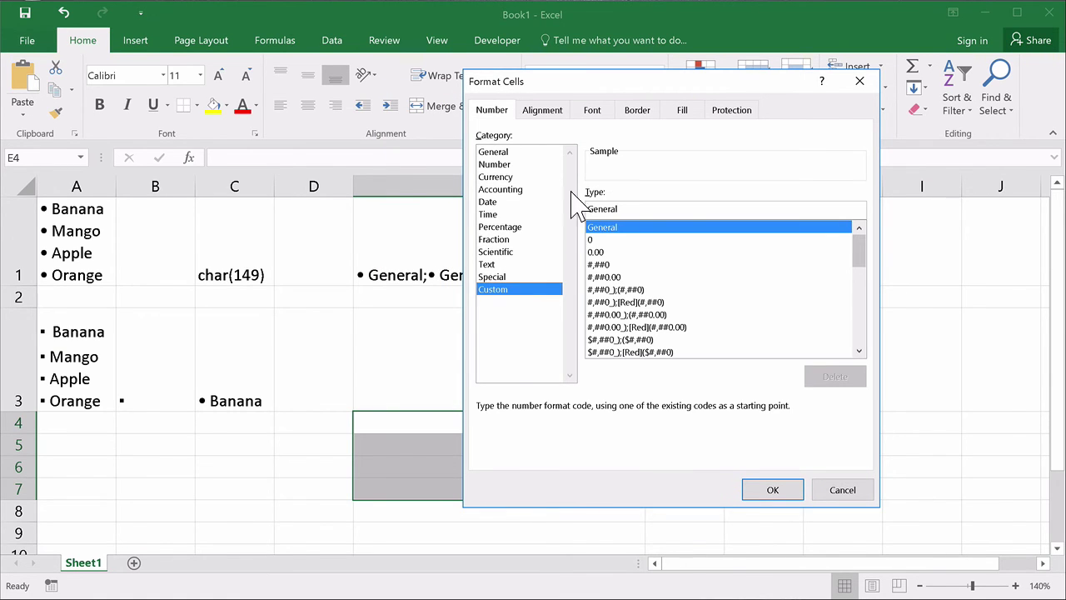
{"action": "left_click_drag", "start_coordinate": [627, 208], "coordinate": [576, 207]}
{"action": "type", "text": "• General;• General;• General;• General;"}
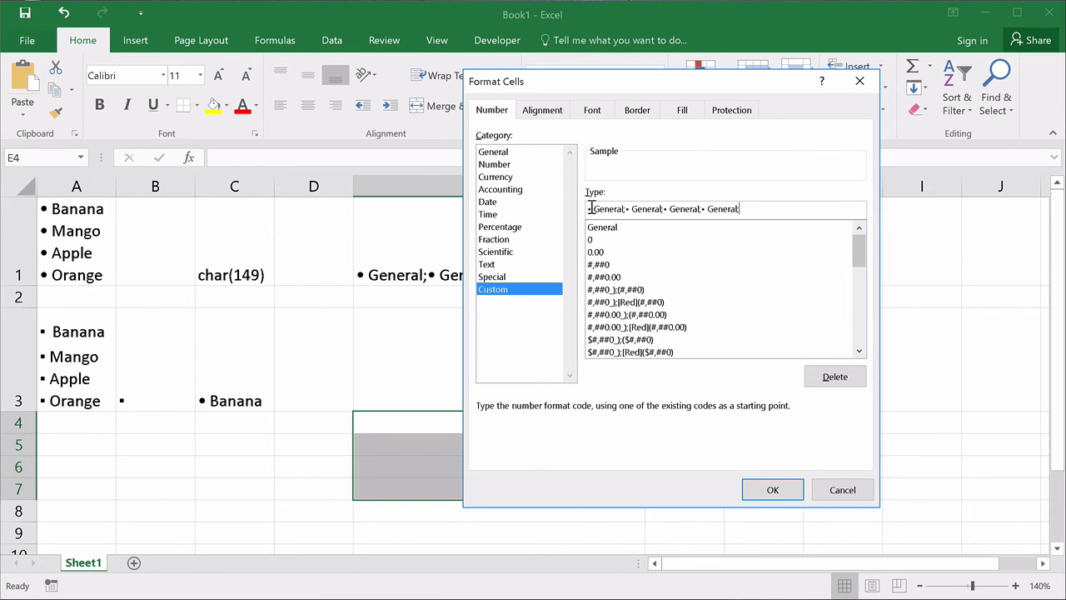
{"action": "left_click", "coordinate": [769, 490]}
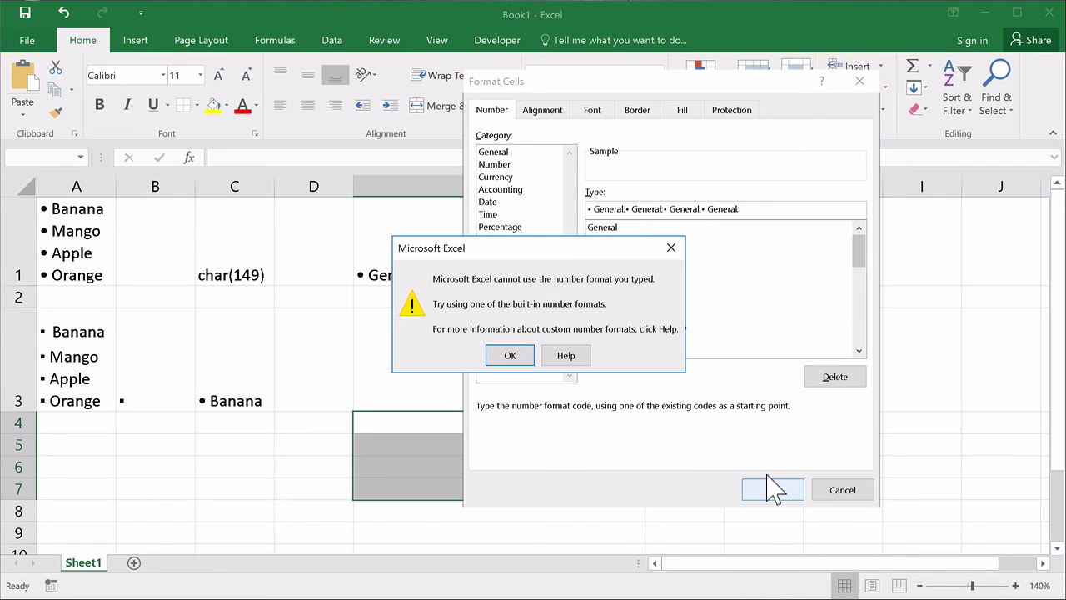
{"action": "left_click", "coordinate": [504, 353]}
{"action": "left_click", "coordinate": [750, 212]}
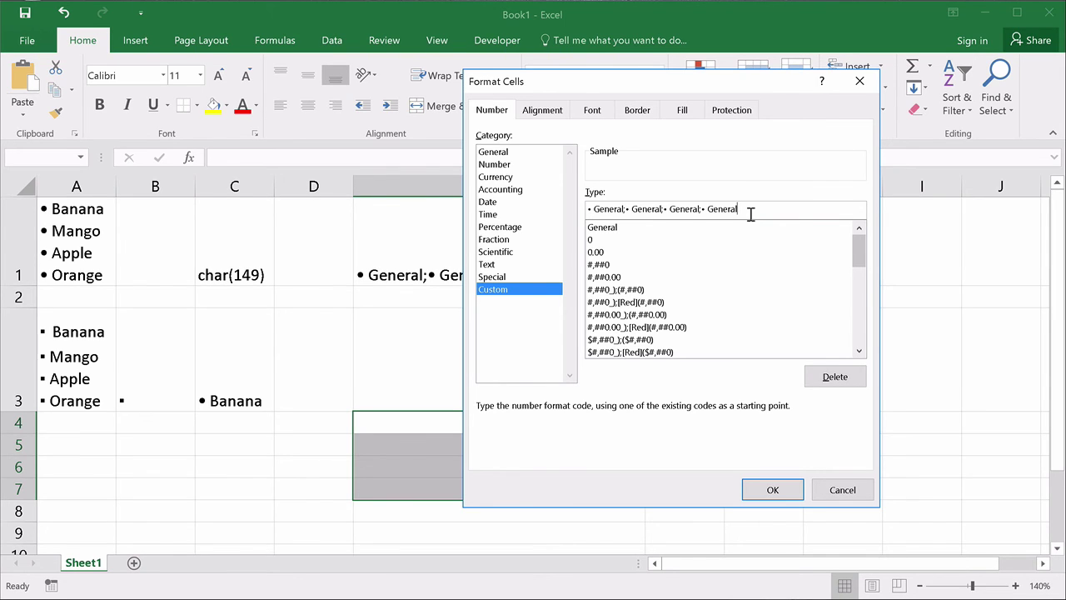
- Apply the corrected bullet format and enter Banana, Mango, Apple, Orange in E4:E7
{"action": "left_click", "coordinate": [762, 489]}
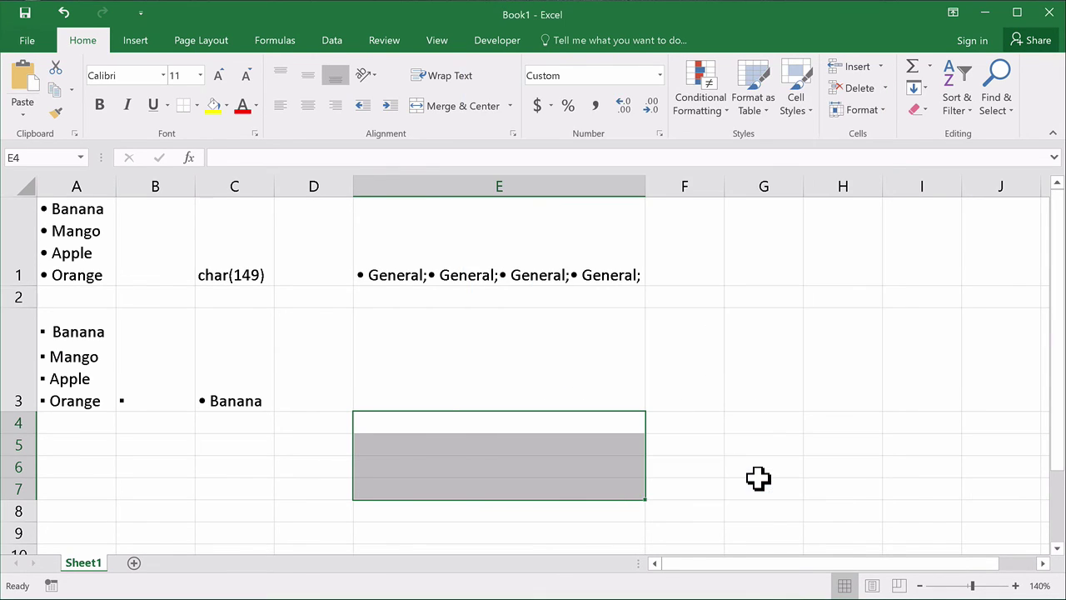
{"action": "left_click", "coordinate": [457, 422]}
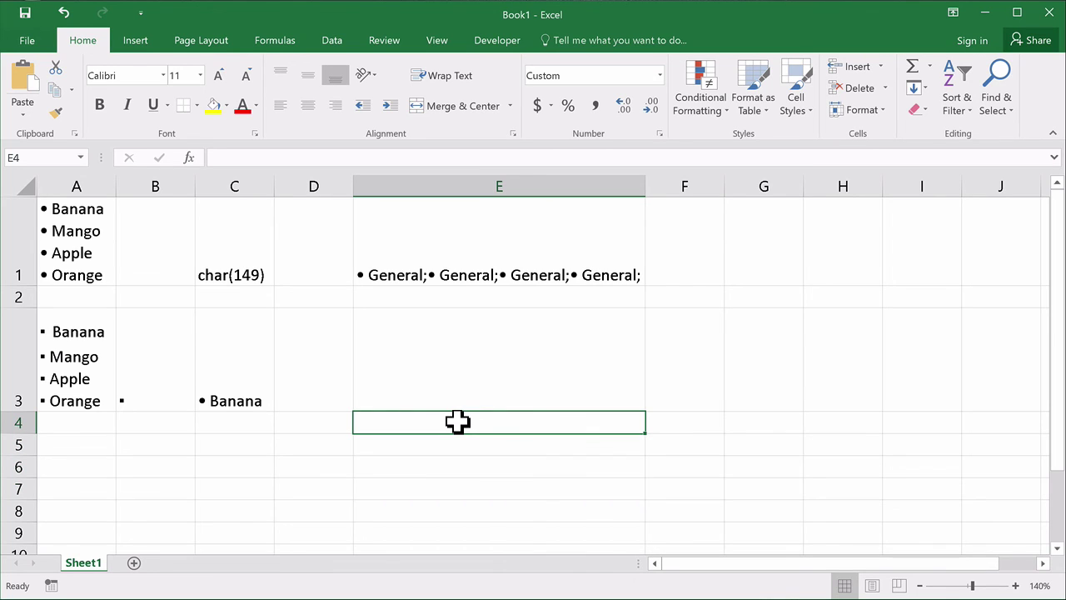
{"action": "type", "text": "B"}
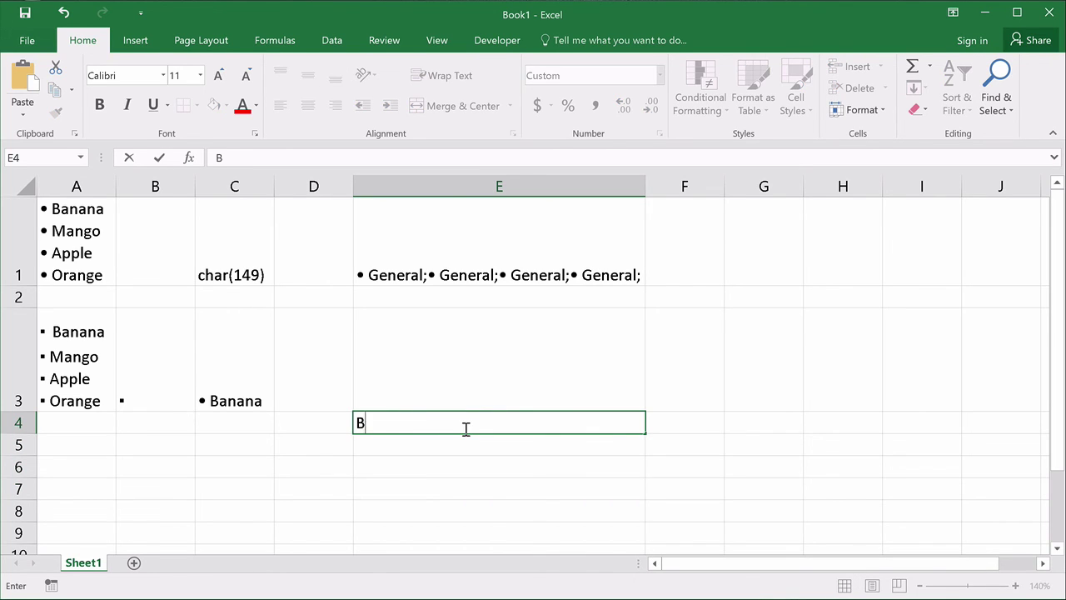
{"action": "type", "text": "anana"}
{"action": "key", "text": "Return"}
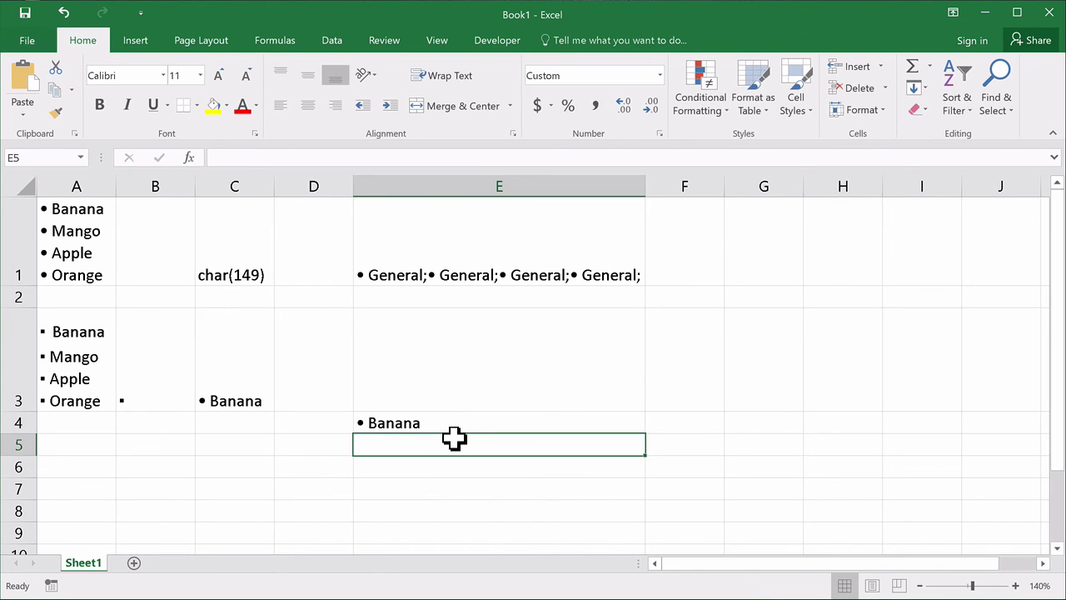
{"action": "type", "text": "Mango"}
{"action": "key", "text": "Return"}
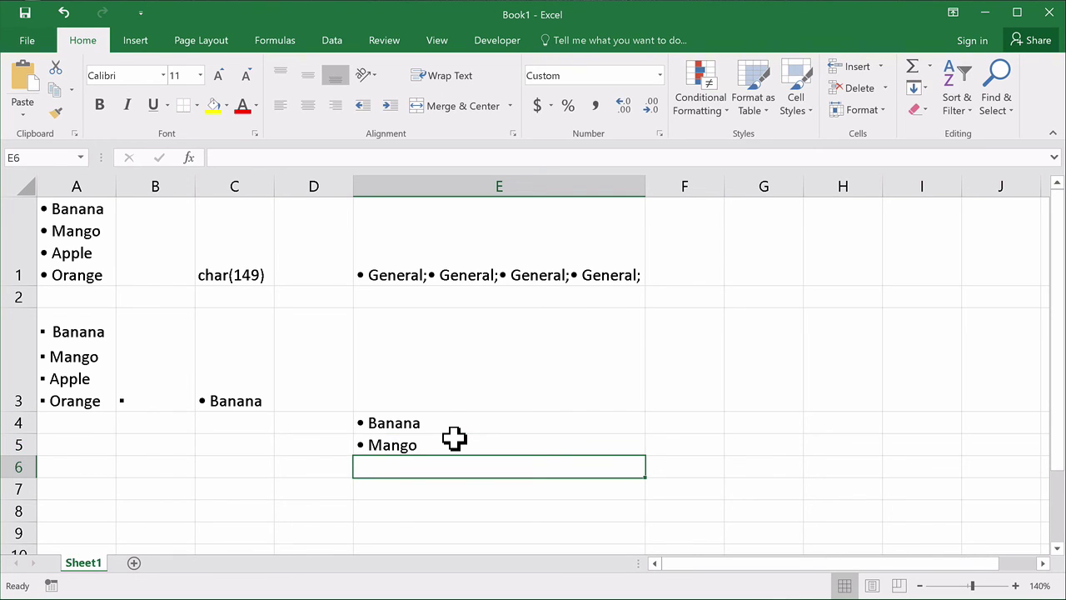
{"action": "type", "text": "Apple"}
{"action": "key", "text": "Return"}
{"action": "type", "text": "Ora"}
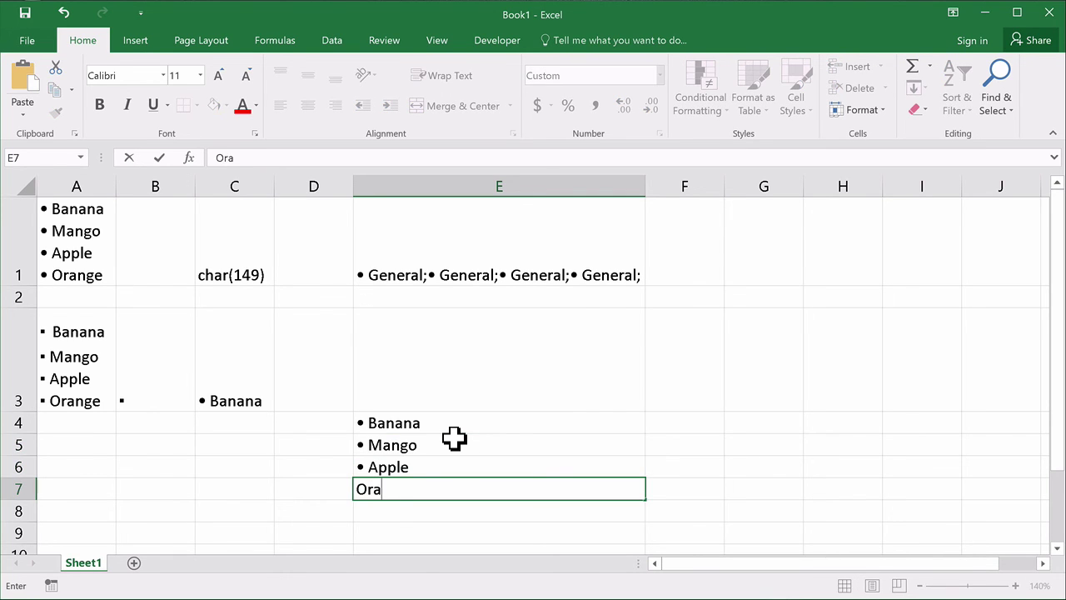
{"action": "type", "text": "nge"}
{"action": "key", "text": "Return"}
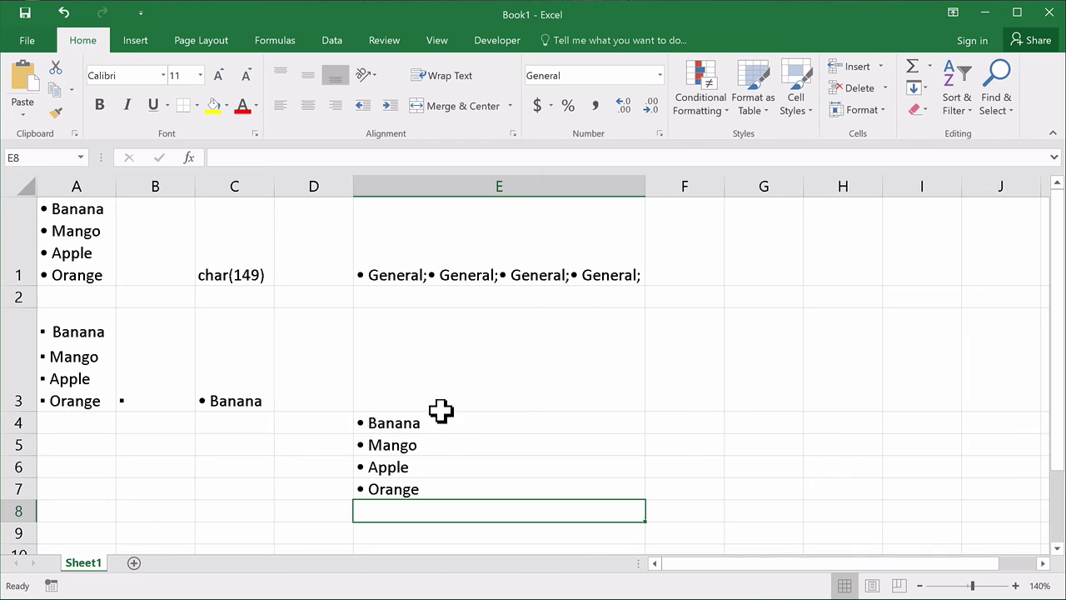
{"action": "left_click_drag", "start_coordinate": [442, 417], "coordinate": [440, 482]}
{"action": "left_click", "coordinate": [372, 247]}
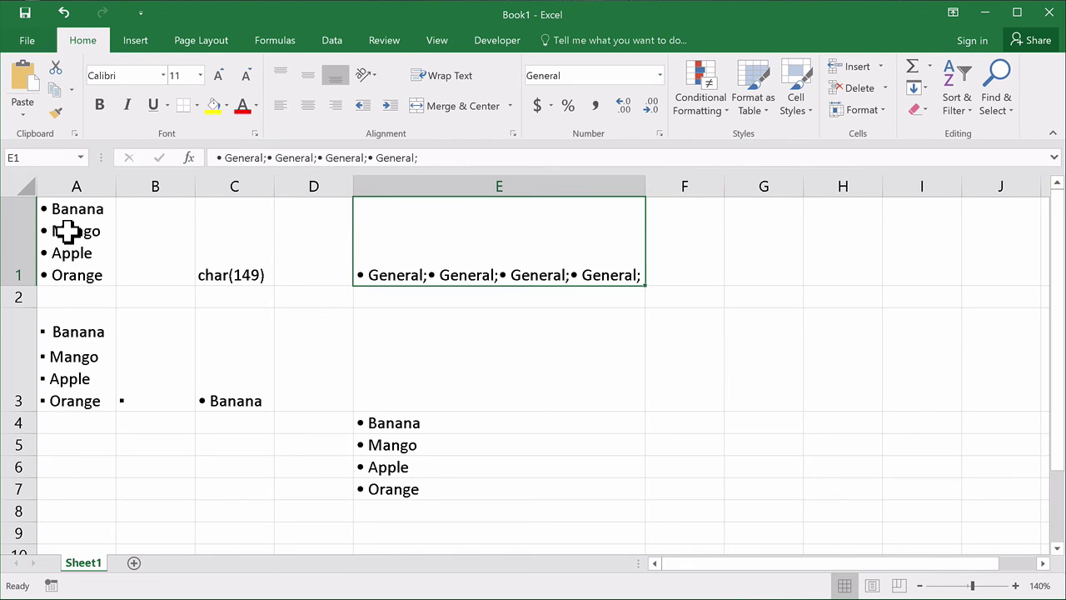
{"action": "left_click", "coordinate": [67, 230]}
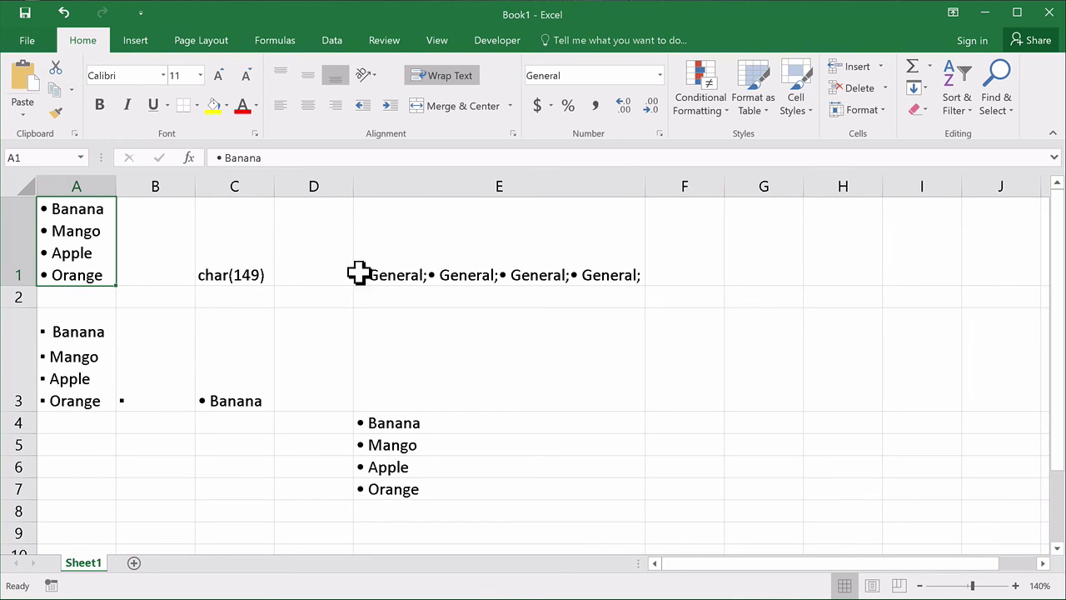
{"action": "left_click", "coordinate": [238, 239]}
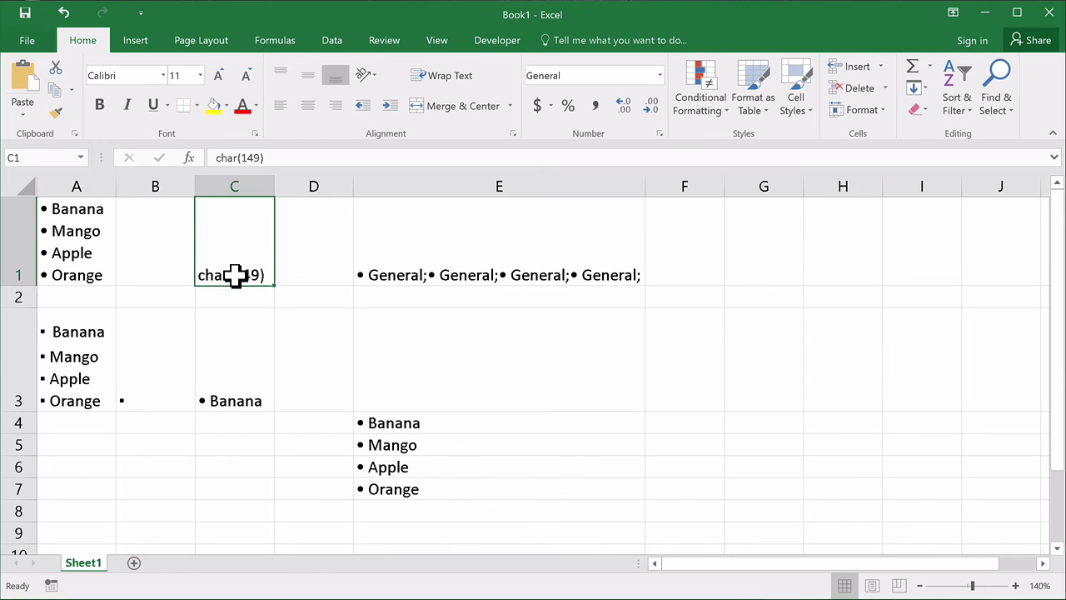
{"action": "left_click", "coordinate": [463, 244]}
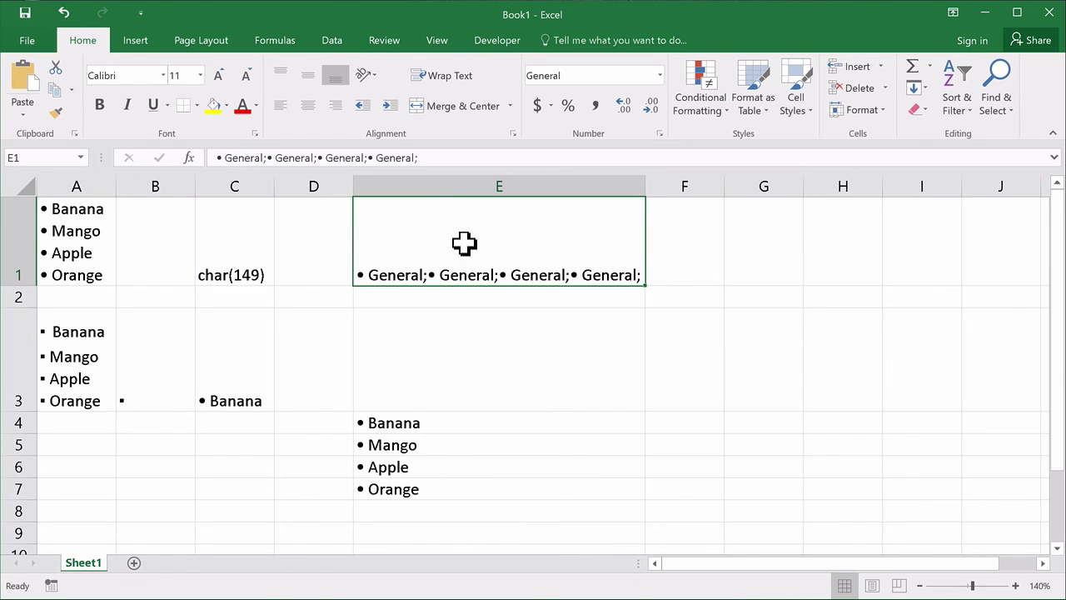